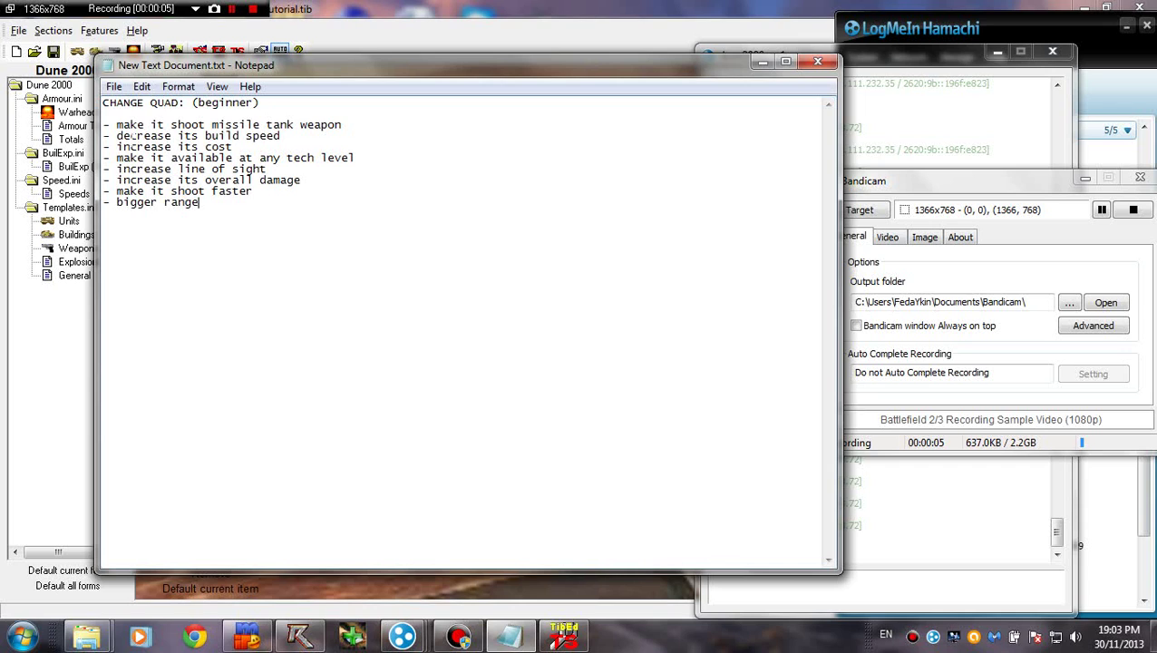
# Step: Review the planned quad changes listed in the text note, starting with the missile tank weapon
pyautogui.moveTo(333, 66); pyautogui.dragTo(283, 68)
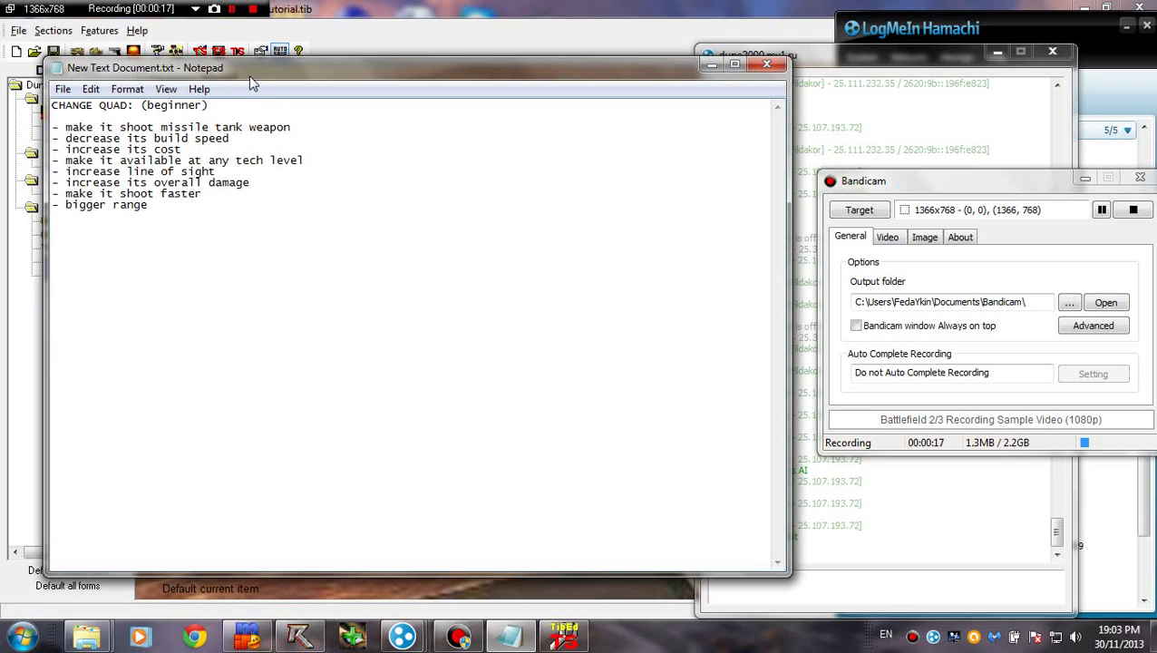
pyautogui.moveTo(253, 83)
pyautogui.mouseDown()
pyautogui.moveTo(274, 70)
pyautogui.moveTo(258, 84)
pyautogui.mouseUp()
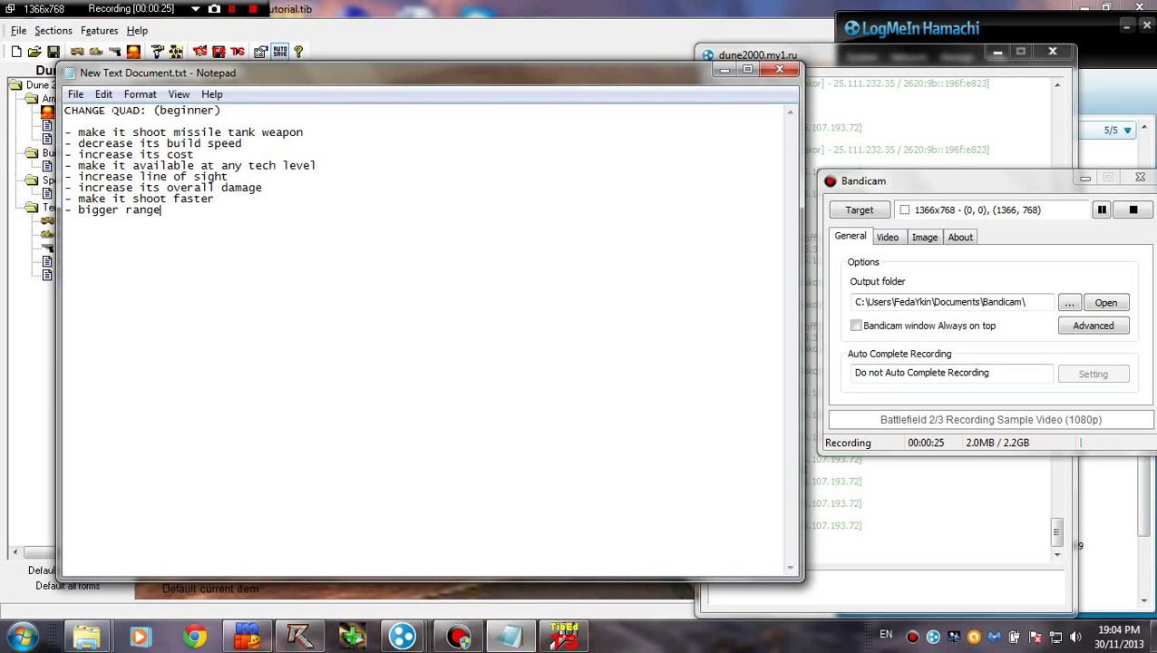
pyautogui.moveTo(111, 110); pyautogui.dragTo(159, 109)
pyautogui.click(172, 165)
pyautogui.click(199, 111)
pyautogui.moveTo(222, 110); pyautogui.dragTo(133, 110)
pyautogui.click(173, 154)
pyautogui.moveTo(139, 132); pyautogui.dragTo(187, 132)
pyautogui.click(187, 132)
# Step: Switch to TibEd and open the general settings of the QUAD unit
pyautogui.click(365, 18)
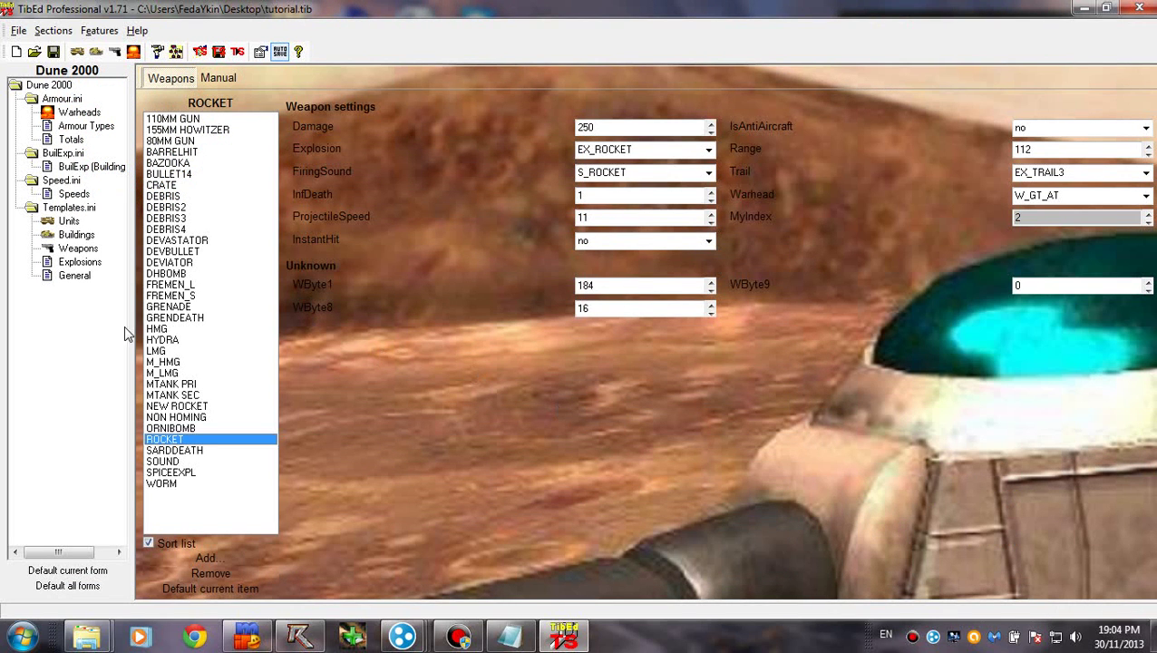
pyautogui.click(79, 166)
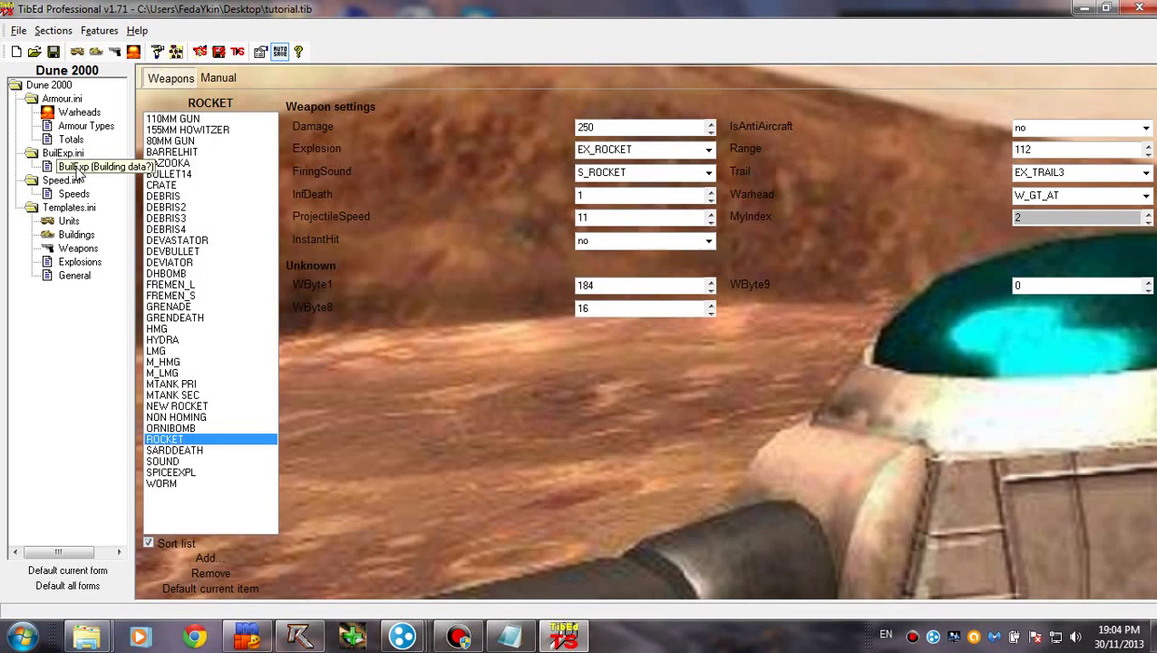
pyautogui.click(68, 221)
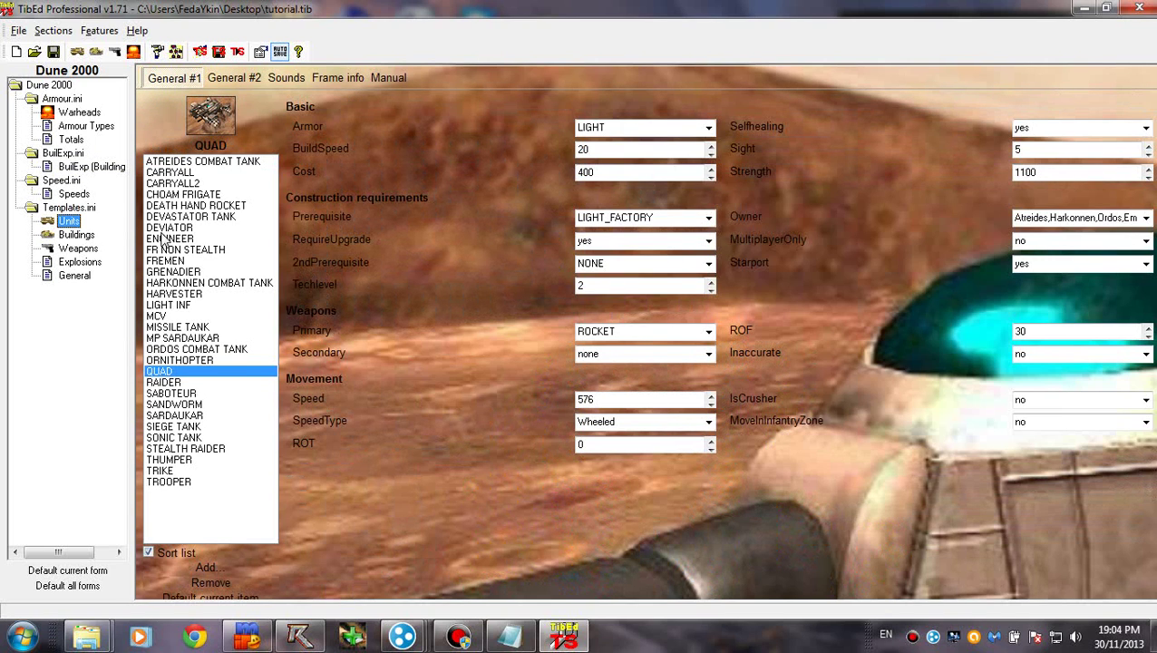
pyautogui.click(172, 383)
pyautogui.click(173, 371)
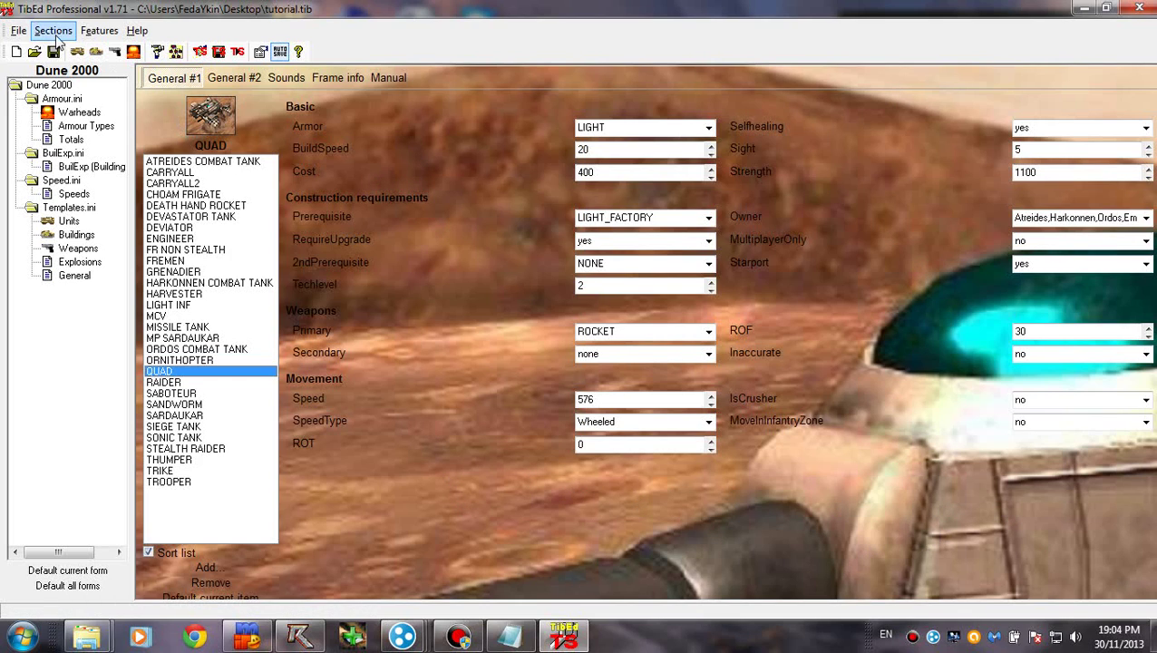
# Step: Examine the editor's preferences and the file chooser for the background texture, leaving both without changes
pyautogui.click(260, 54)
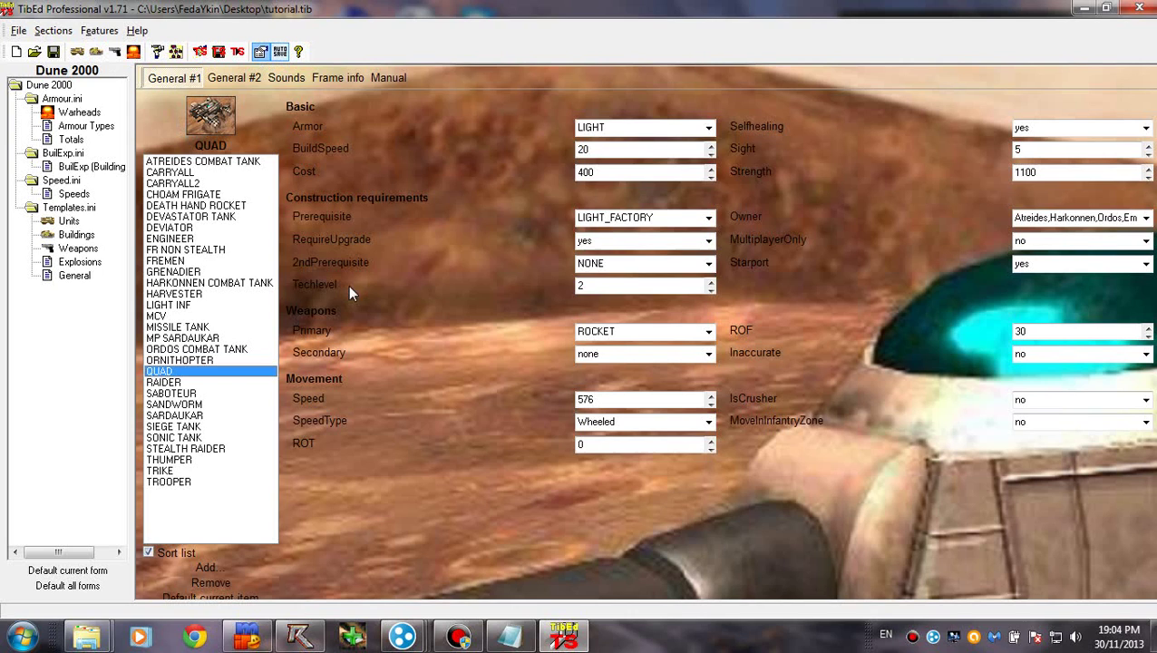
pyautogui.moveTo(537, 142); pyautogui.dragTo(447, 107)
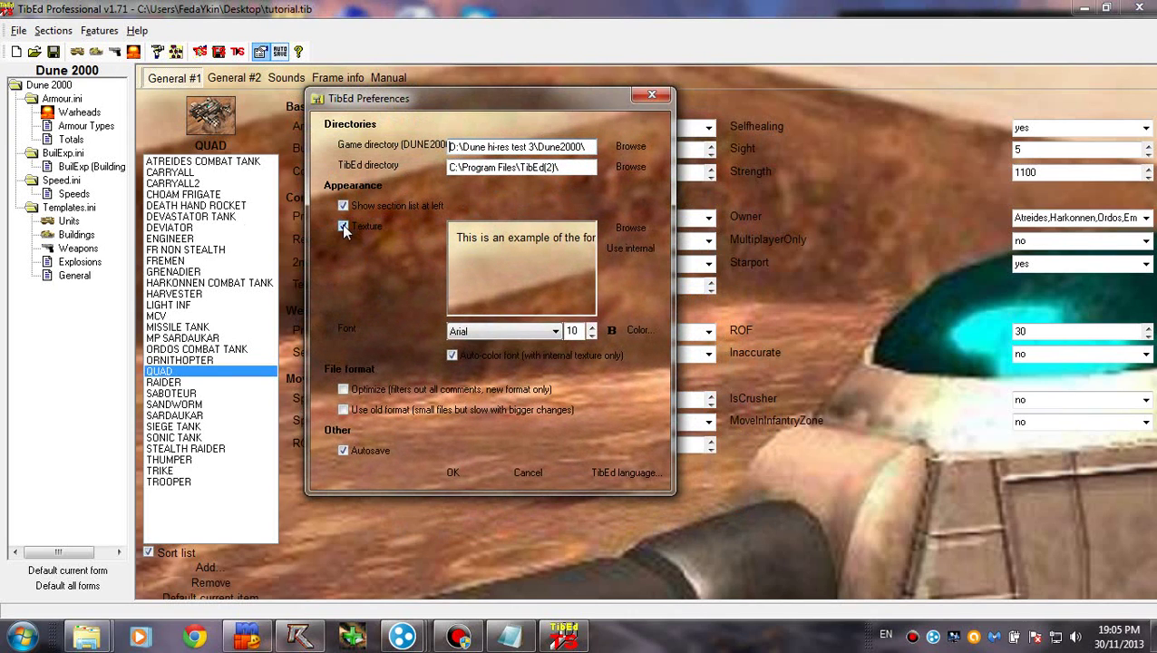
pyautogui.click(629, 229)
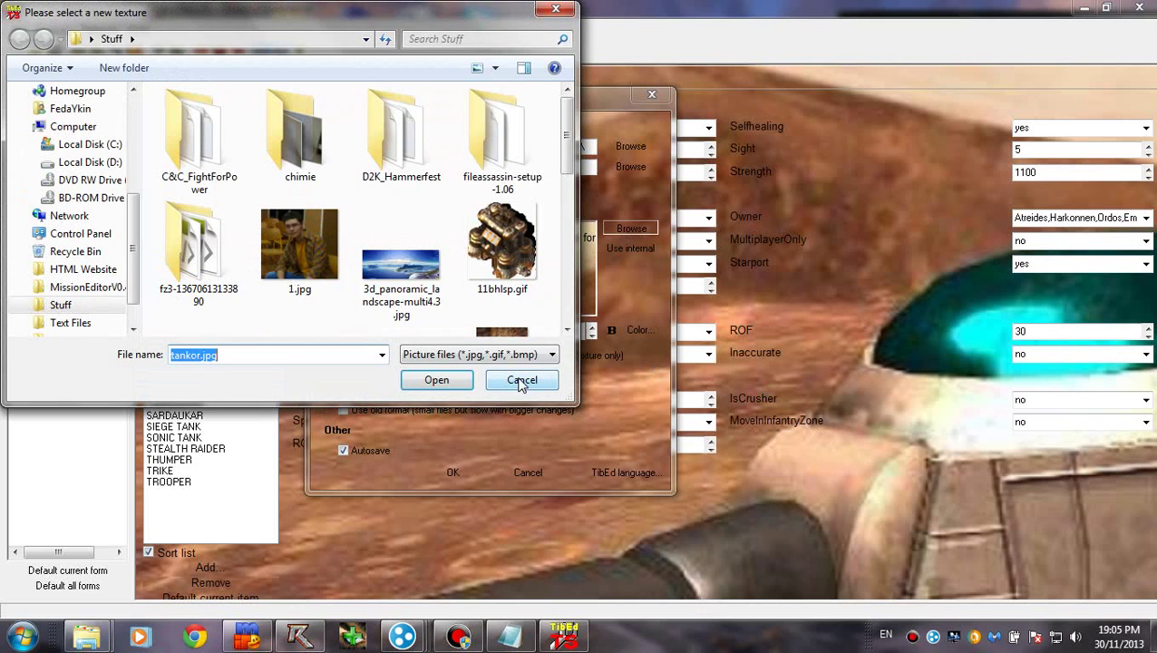
pyautogui.click(521, 382)
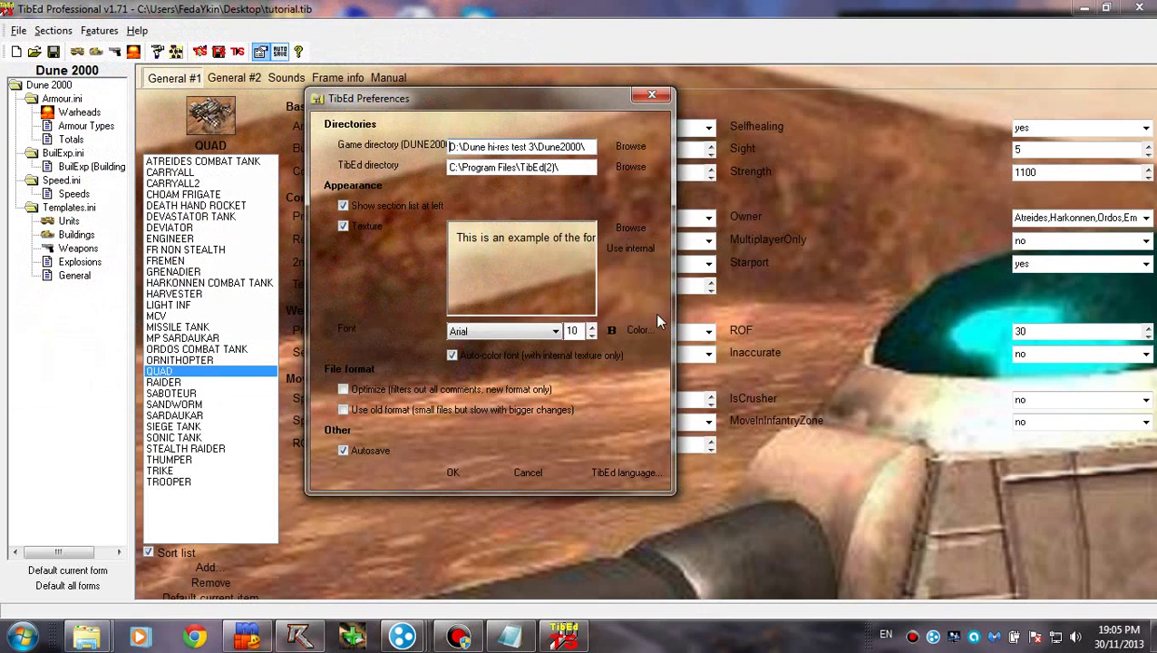
pyautogui.click(641, 102)
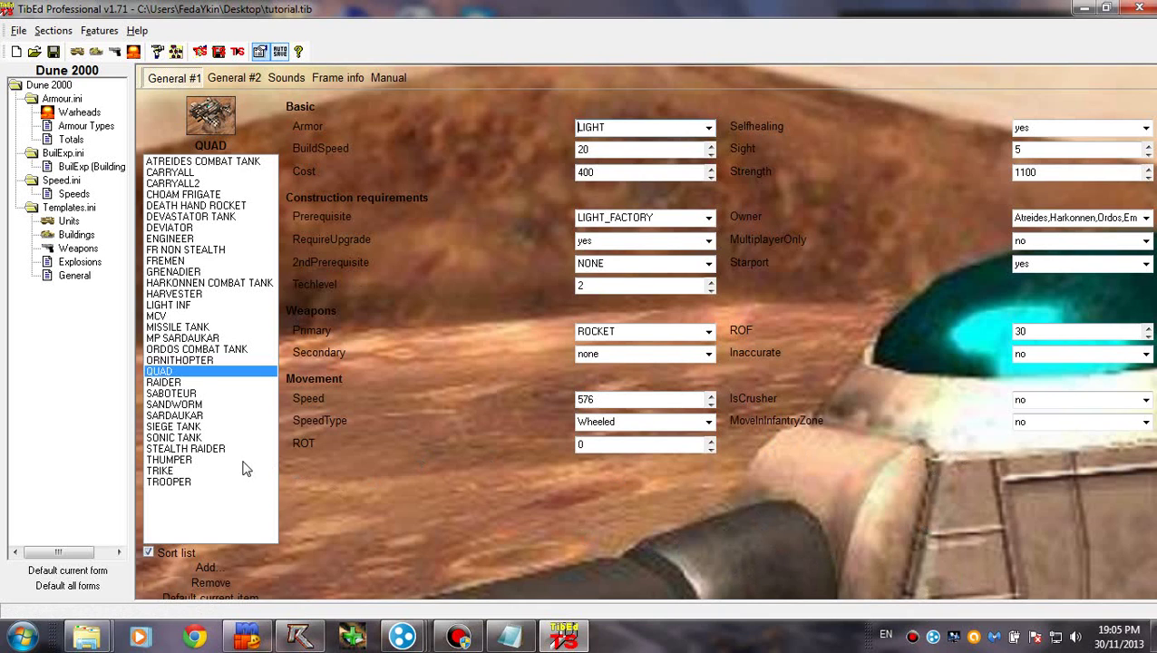
# Step: Reread the missile tank weapon item in the note and browse the quad's primary weapon options in TibEd
pyautogui.click(509, 636)
pyautogui.moveTo(83, 133); pyautogui.dragTo(271, 132)
pyautogui.click(424, 13)
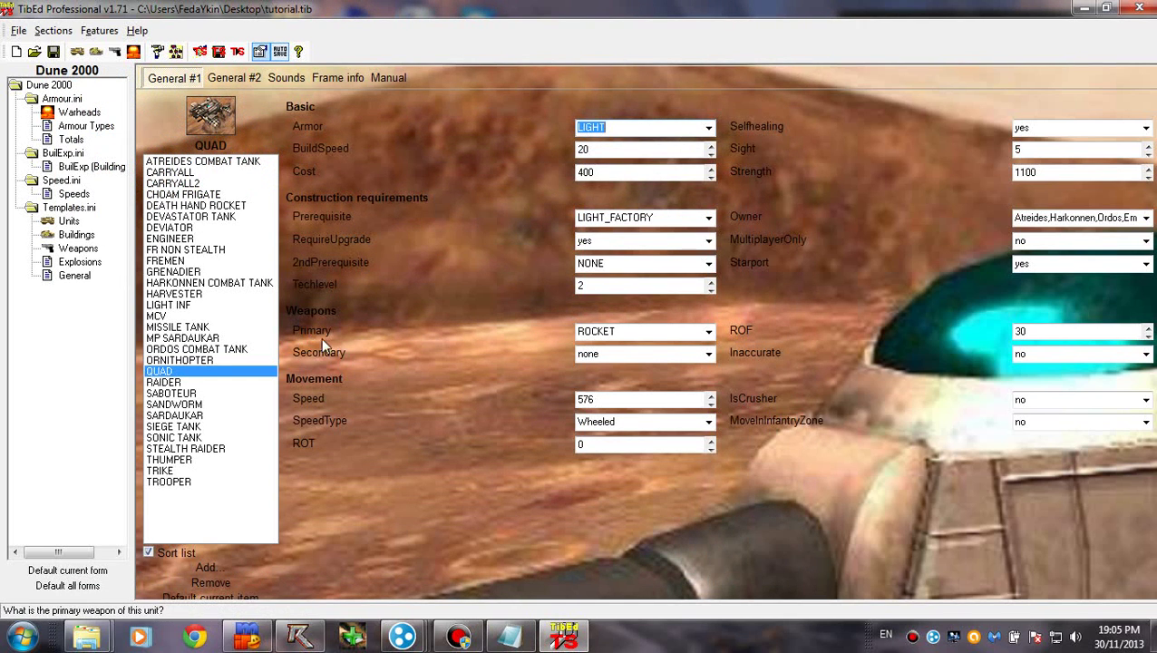
pyautogui.click(707, 330)
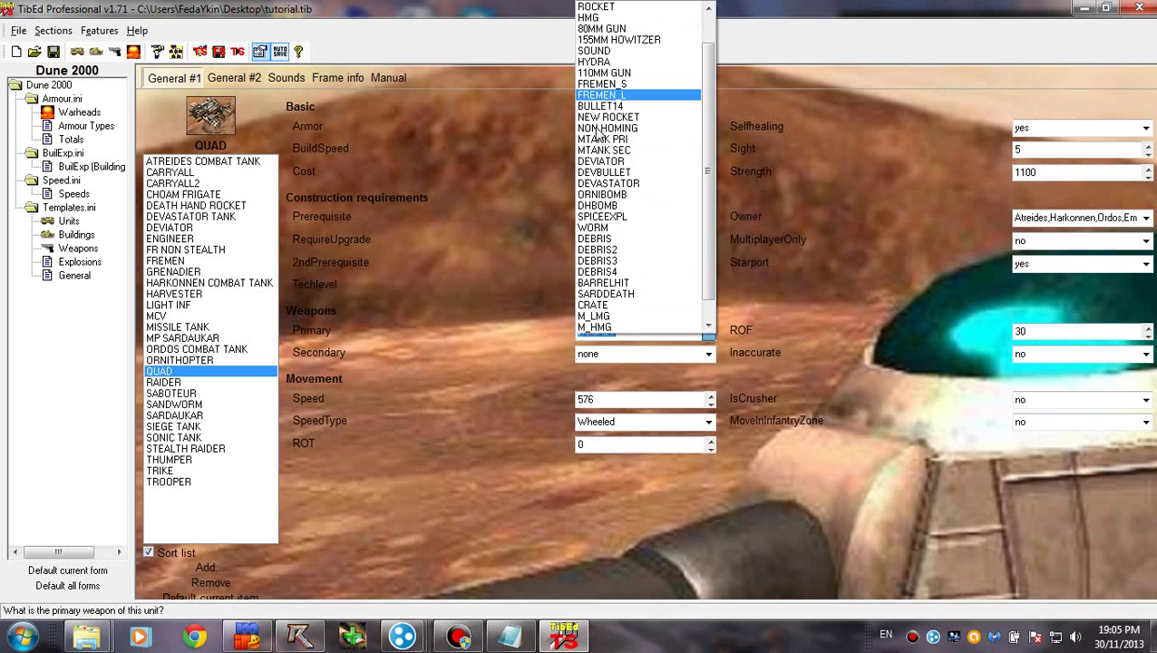
pyautogui.click(312, 543)
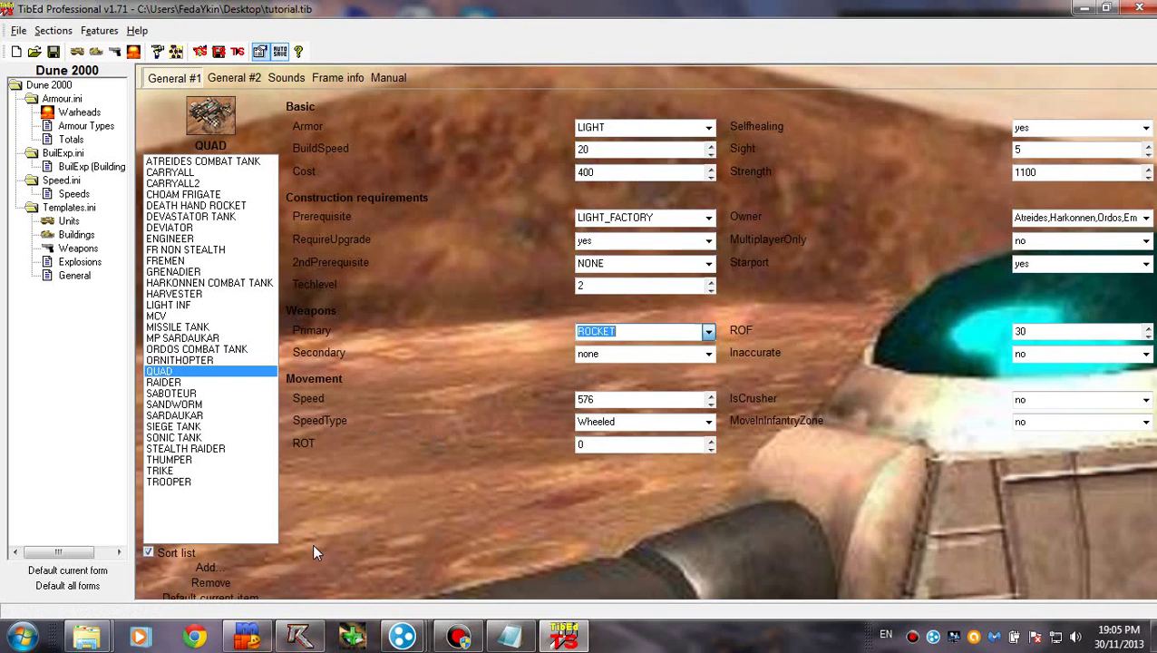
# Step: Look up the missile tank's primary weapon in its unit settings
pyautogui.click(186, 415)
pyautogui.click(186, 360)
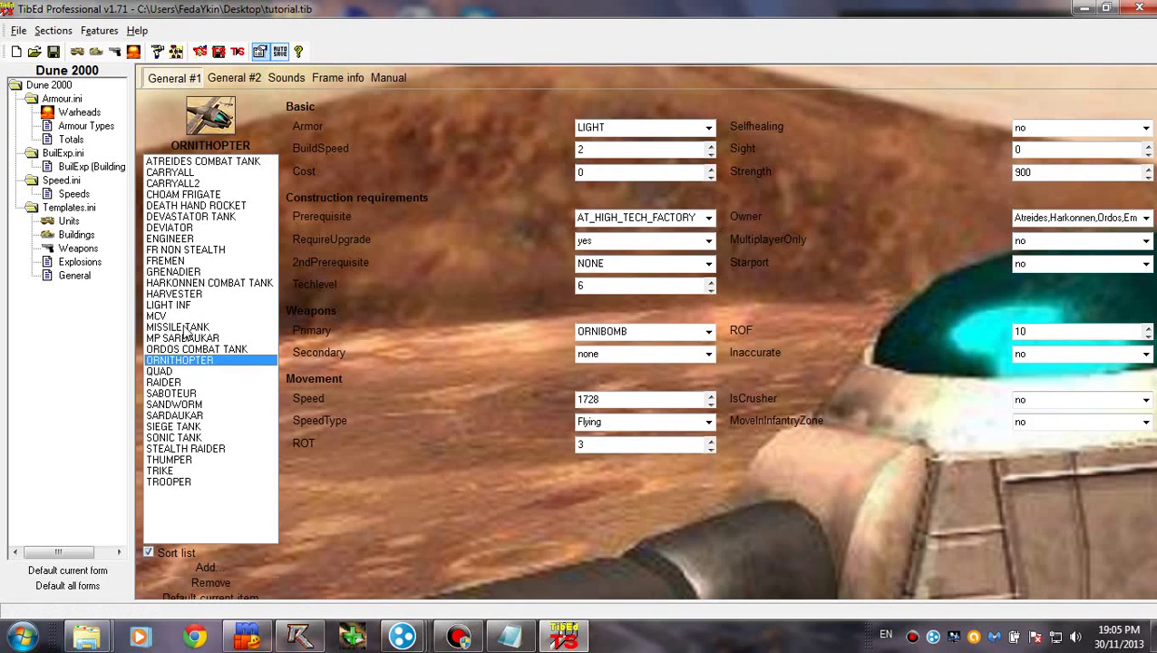
pyautogui.click(186, 327)
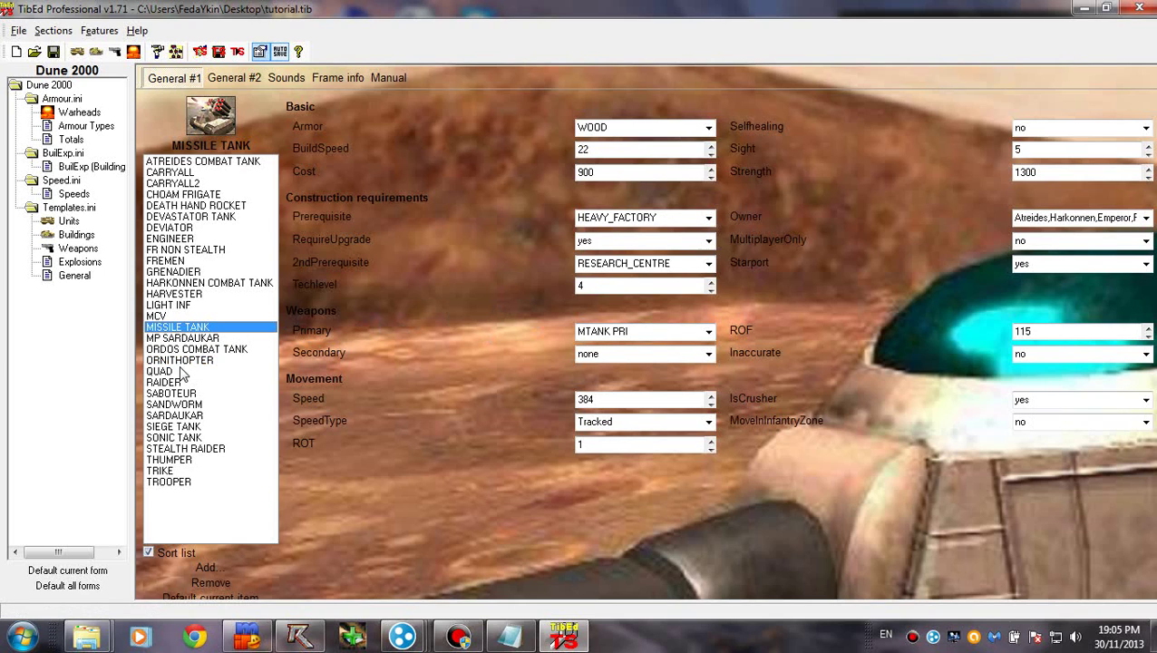
# Step: Set the quad's primary weapon to MTANK PRI
pyautogui.click(160, 371)
pyautogui.click(708, 331)
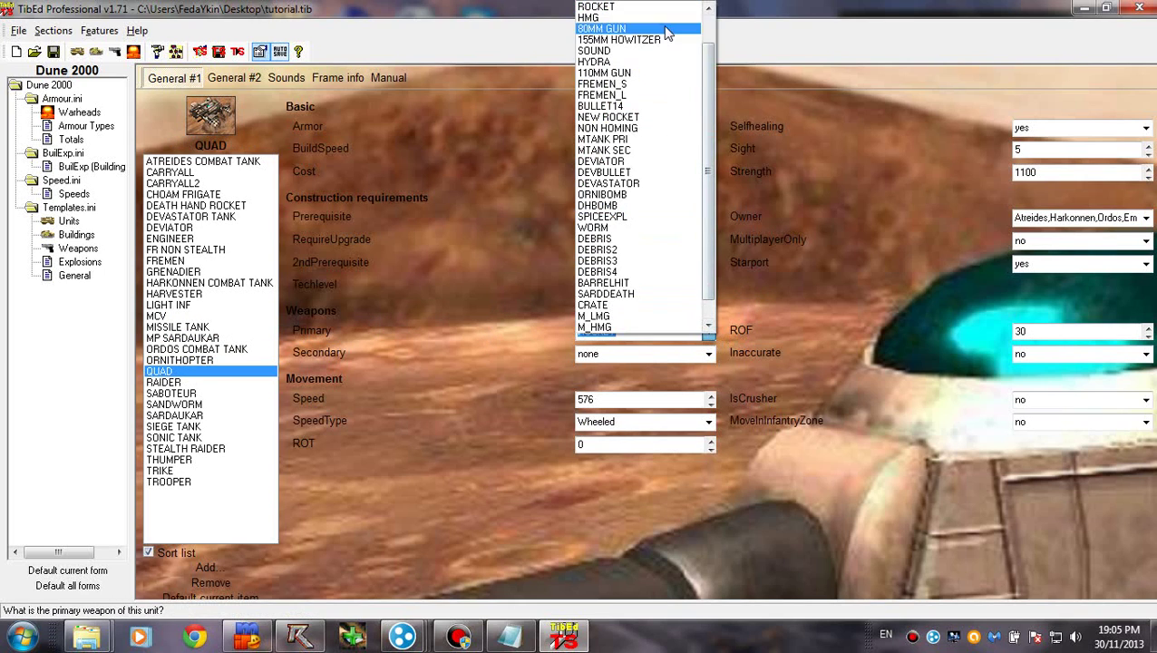
pyautogui.click(632, 139)
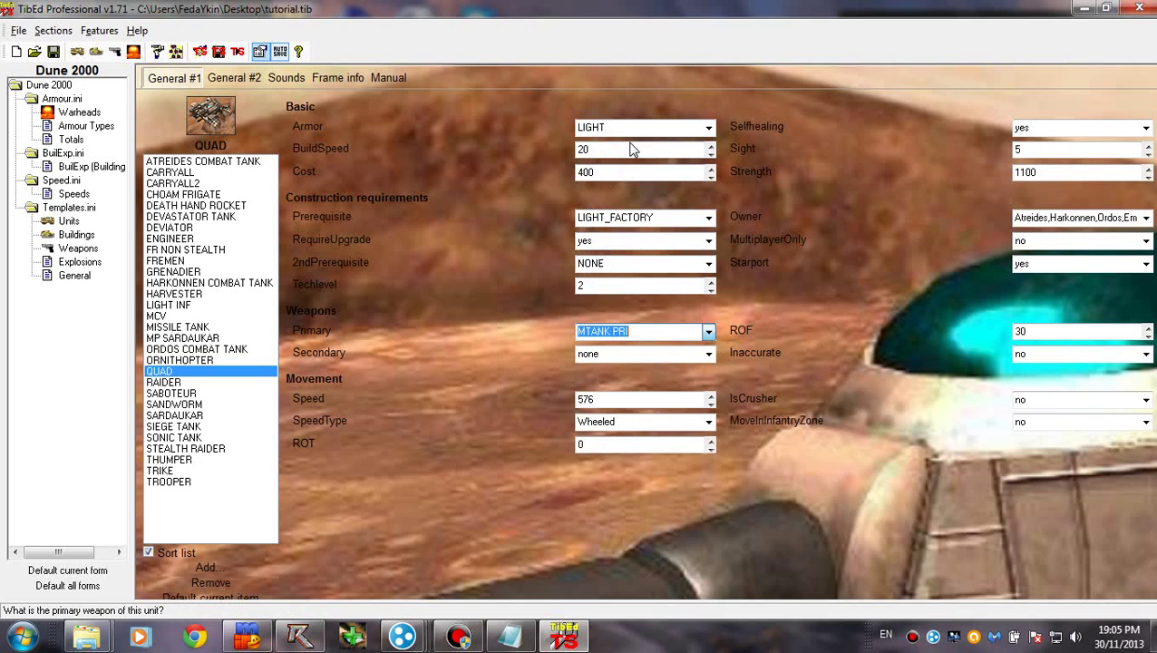
pyautogui.click(466, 470)
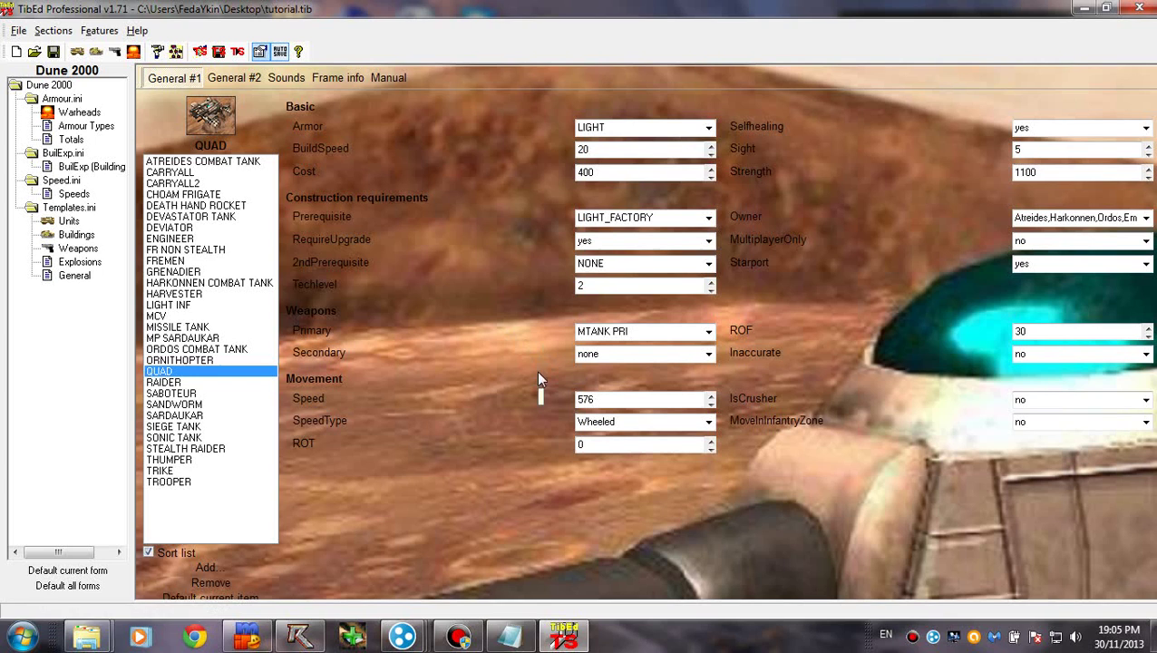
# Step: Check the build speed item in the note and set the quad's BuildSpeed to 50 in TibEd
pyautogui.click(510, 634)
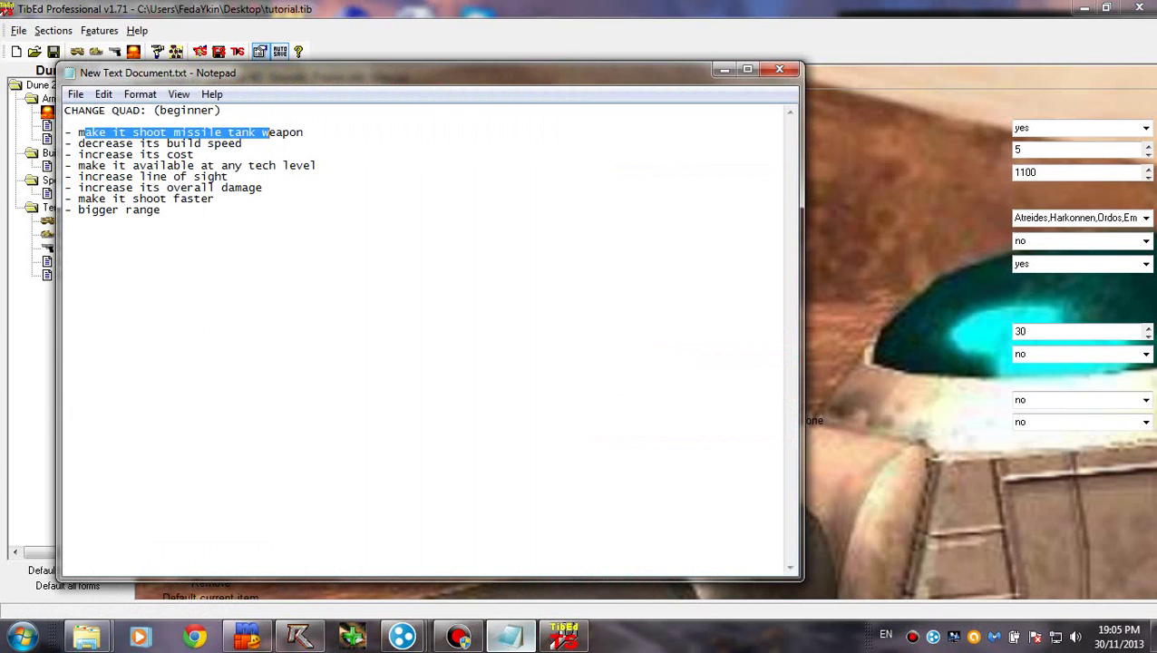
pyautogui.click(216, 143)
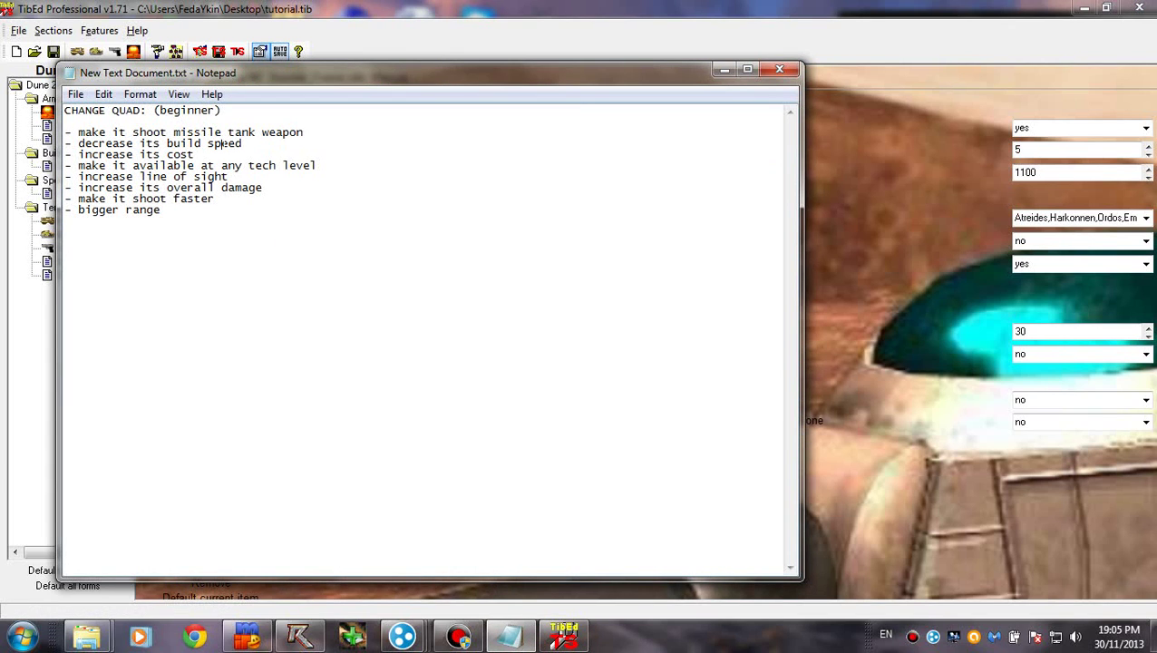
pyautogui.click(388, 18)
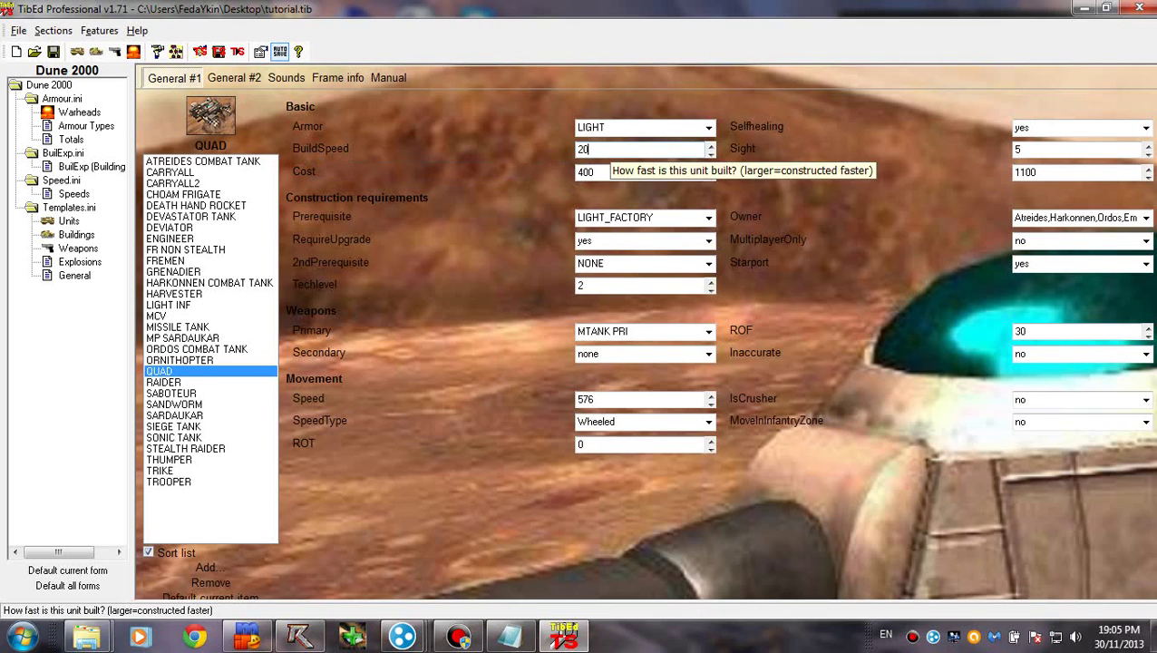
pyautogui.moveTo(590, 149); pyautogui.dragTo(576, 148)
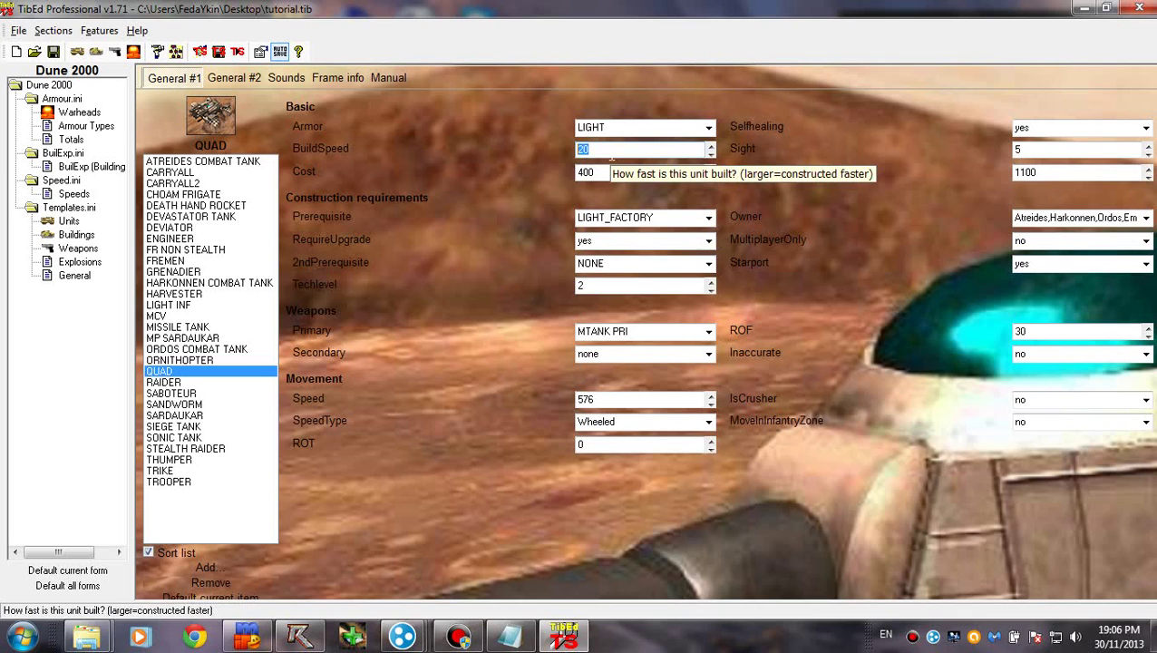
pyautogui.write('50')
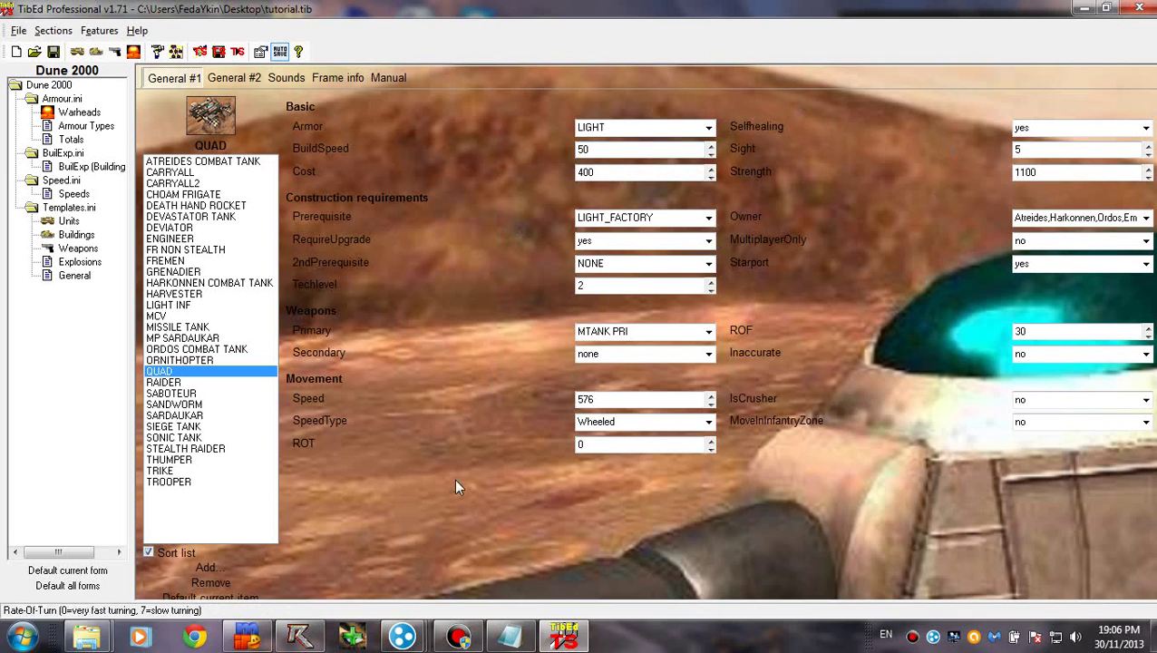
# Step: Check the cost item in the note and set the quad's Cost to 700 in TibEd
pyautogui.click(507, 638)
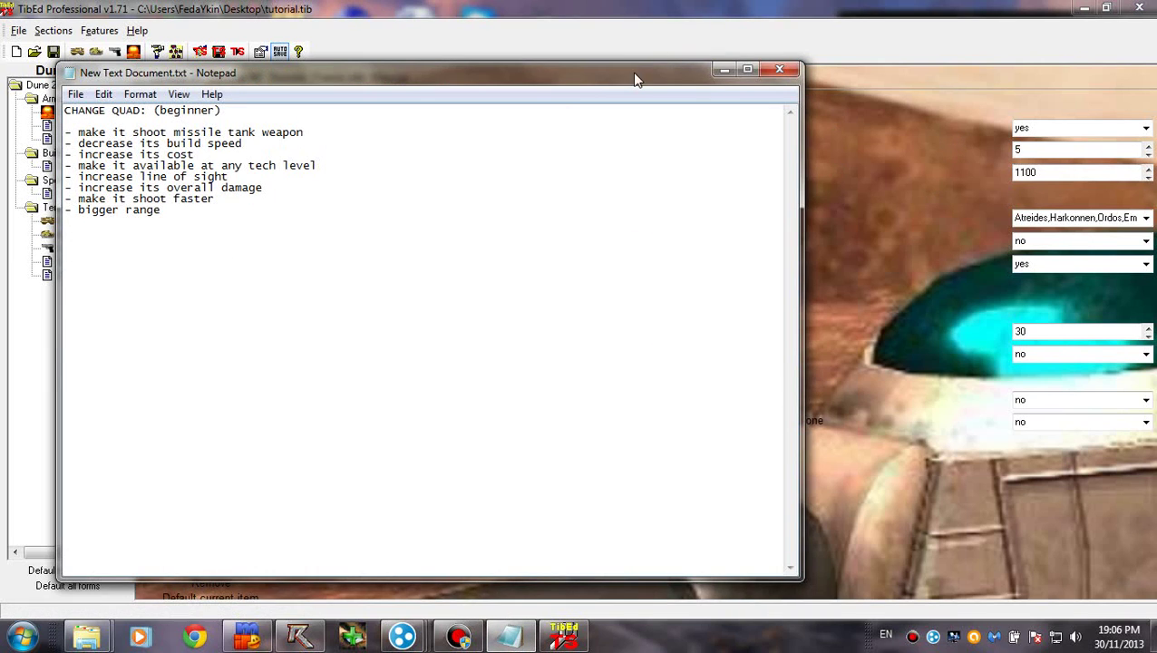
pyautogui.moveTo(635, 77); pyautogui.dragTo(665, 87)
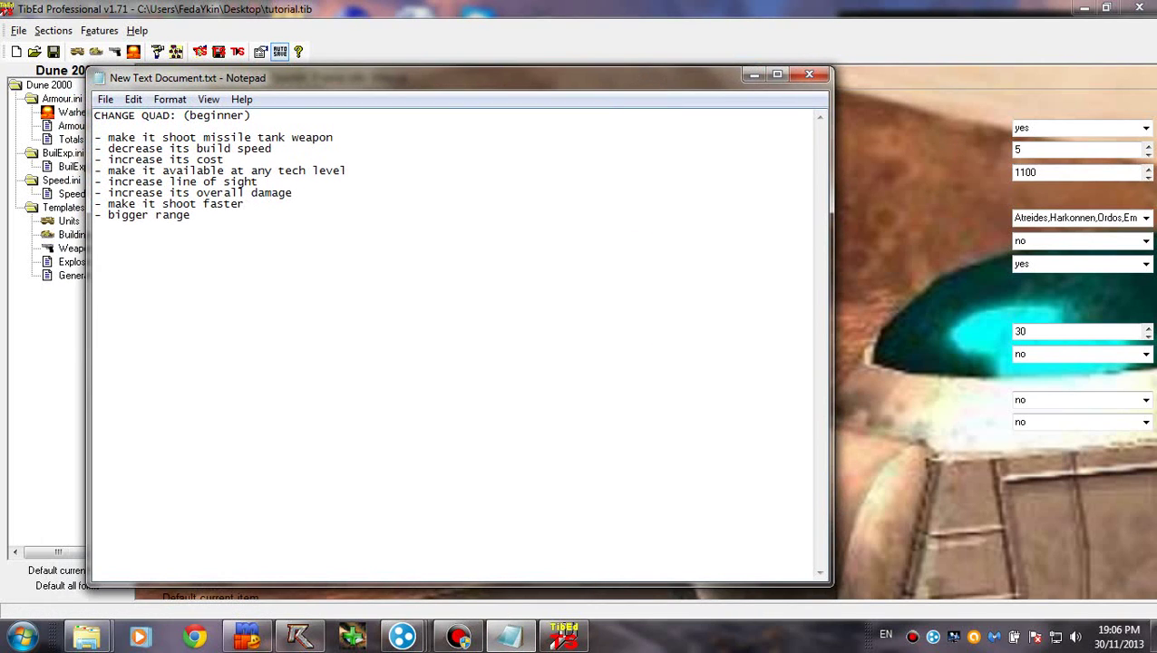
pyautogui.click(461, 8)
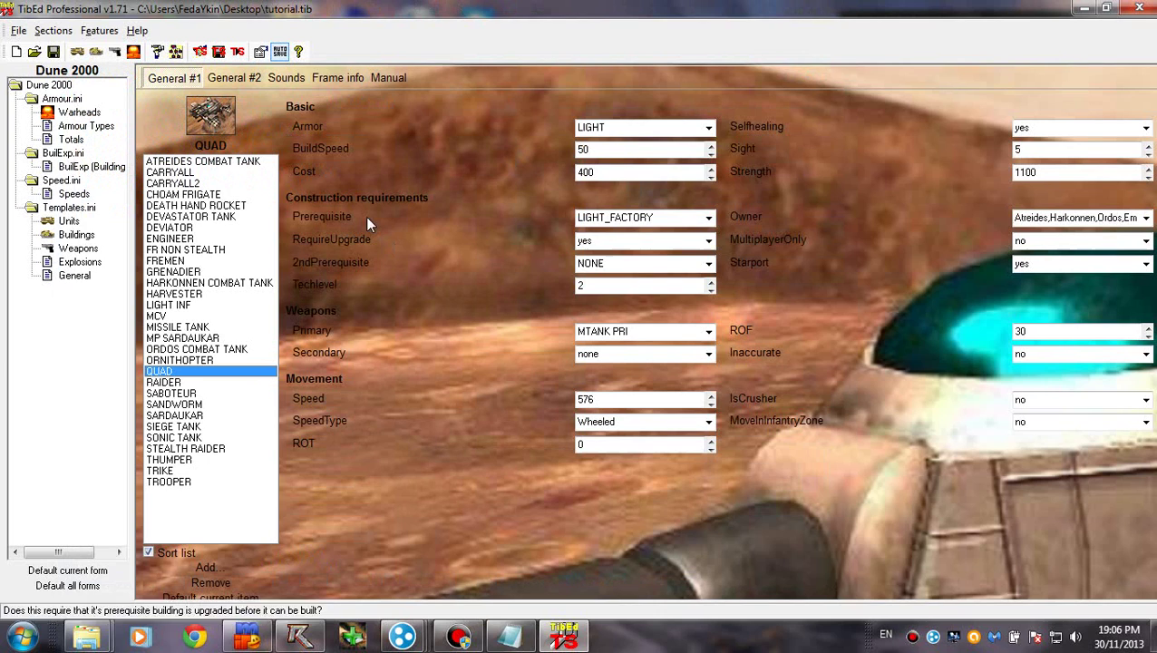
pyautogui.click(608, 177)
pyautogui.moveTo(606, 174); pyautogui.dragTo(537, 163)
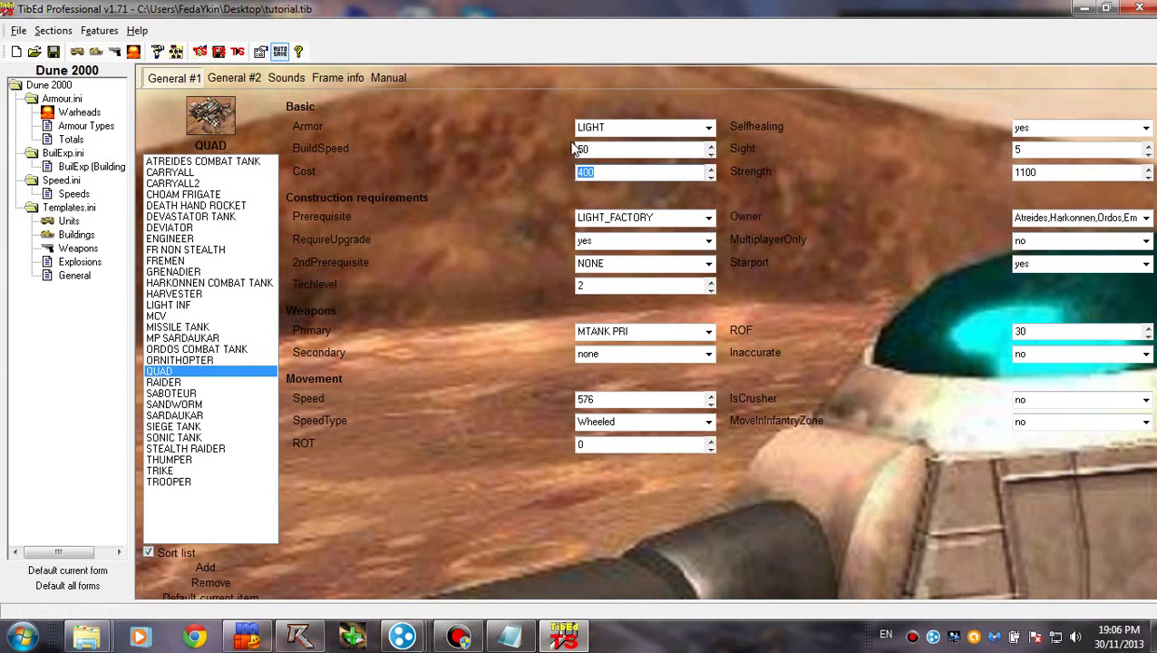
pyautogui.write('700')
# Step: Check the tech level item in the note and set the quad's Techlevel to 0, trying 1 in between
pyautogui.click(508, 637)
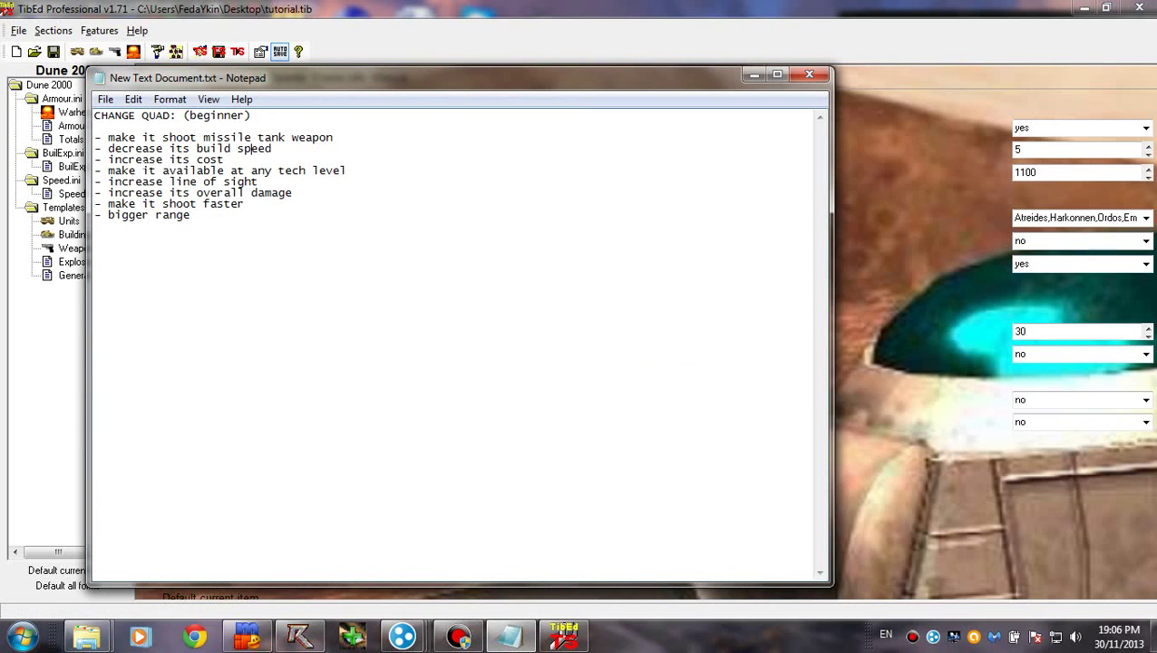
pyautogui.click(398, 11)
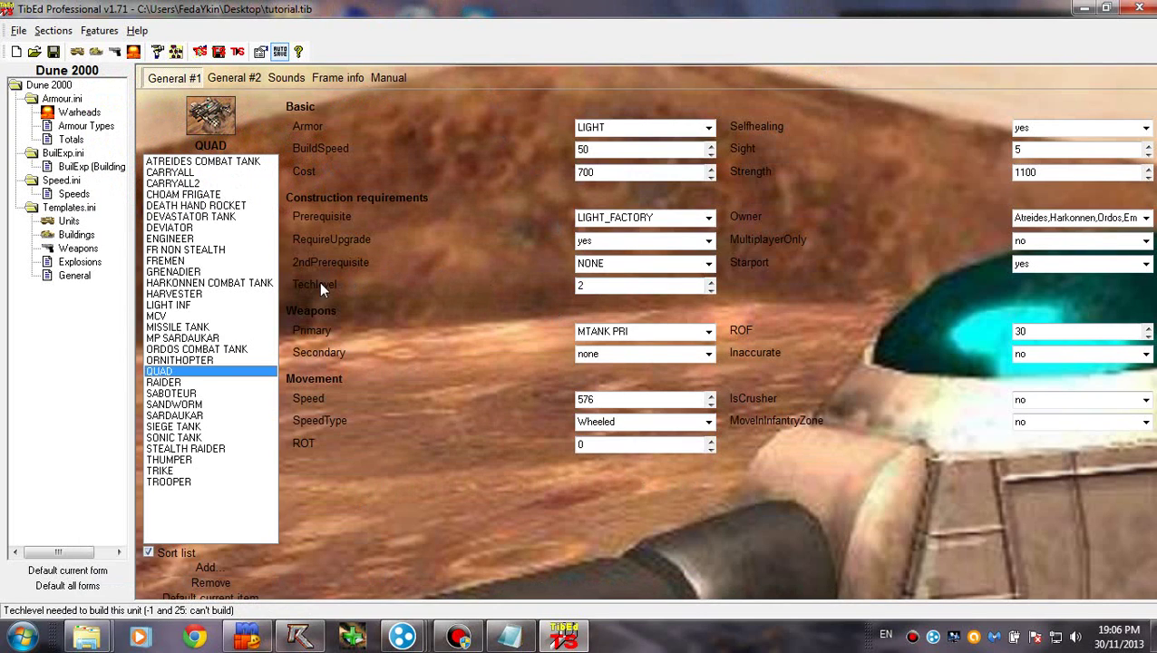
pyautogui.moveTo(601, 284); pyautogui.dragTo(486, 296)
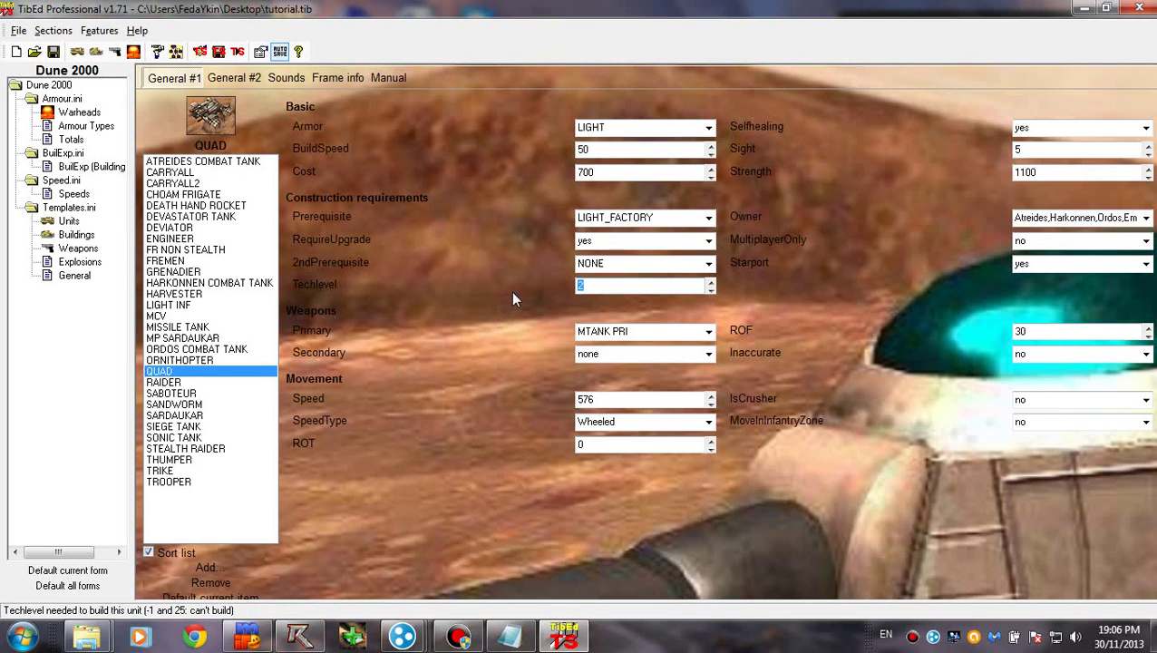
pyautogui.write('0')
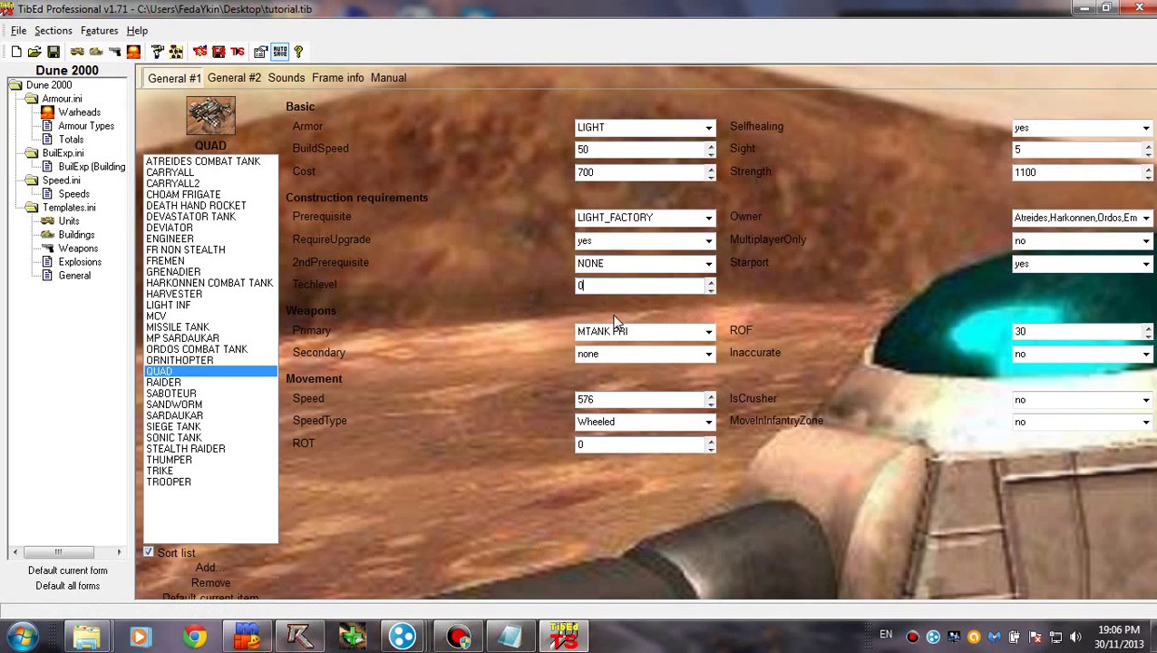
pyautogui.press('BackSpace')
pyautogui.write('1')
pyautogui.moveTo(329, 286)
pyautogui.doubleClick(577, 286)
pyautogui.moveTo(534, 404)
pyautogui.write('0')
# Step: Check the line of sight item in the note and set the quad's Sight to 6 in TibEd
pyautogui.click(509, 639)
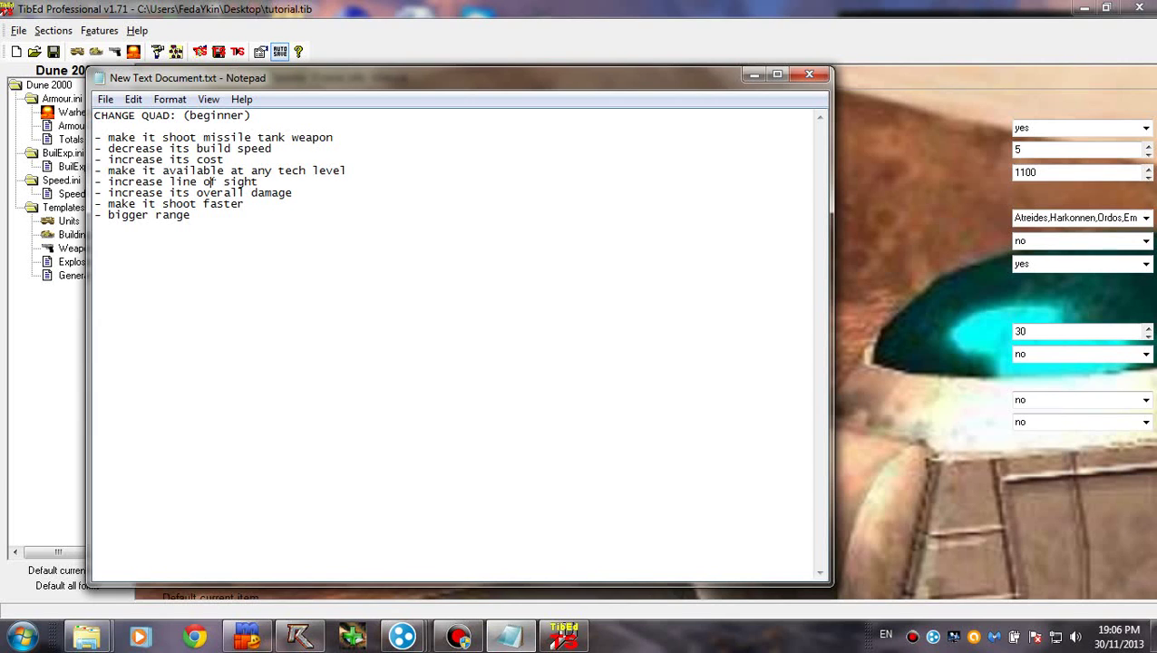
pyautogui.click(440, 3)
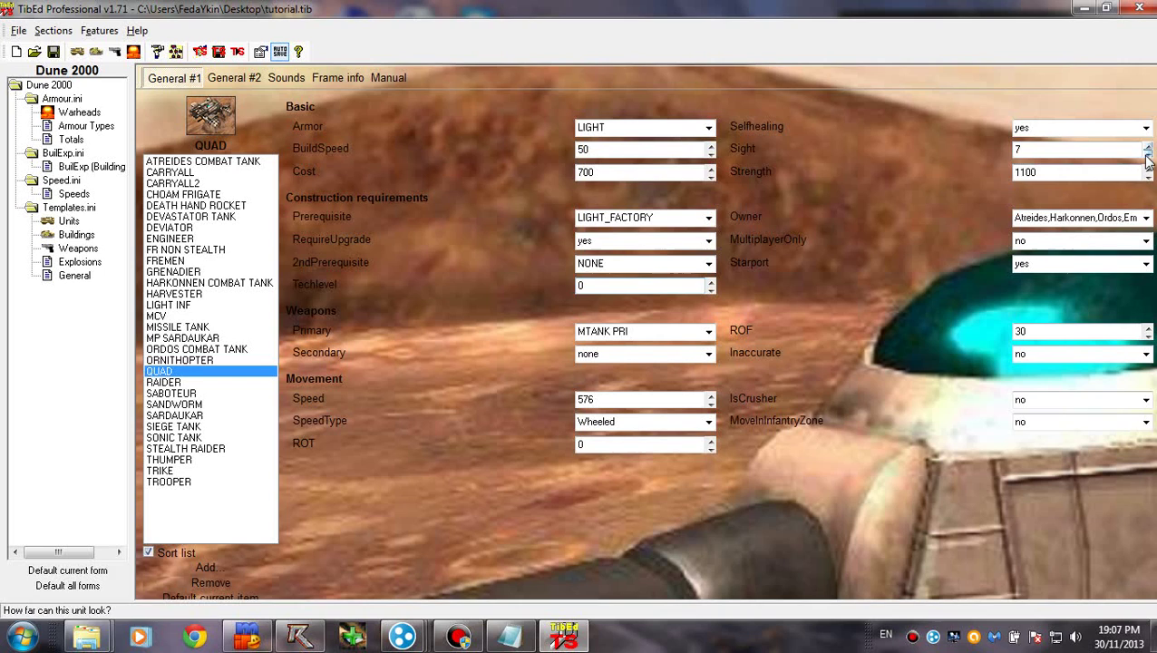
pyautogui.click(1147, 159)
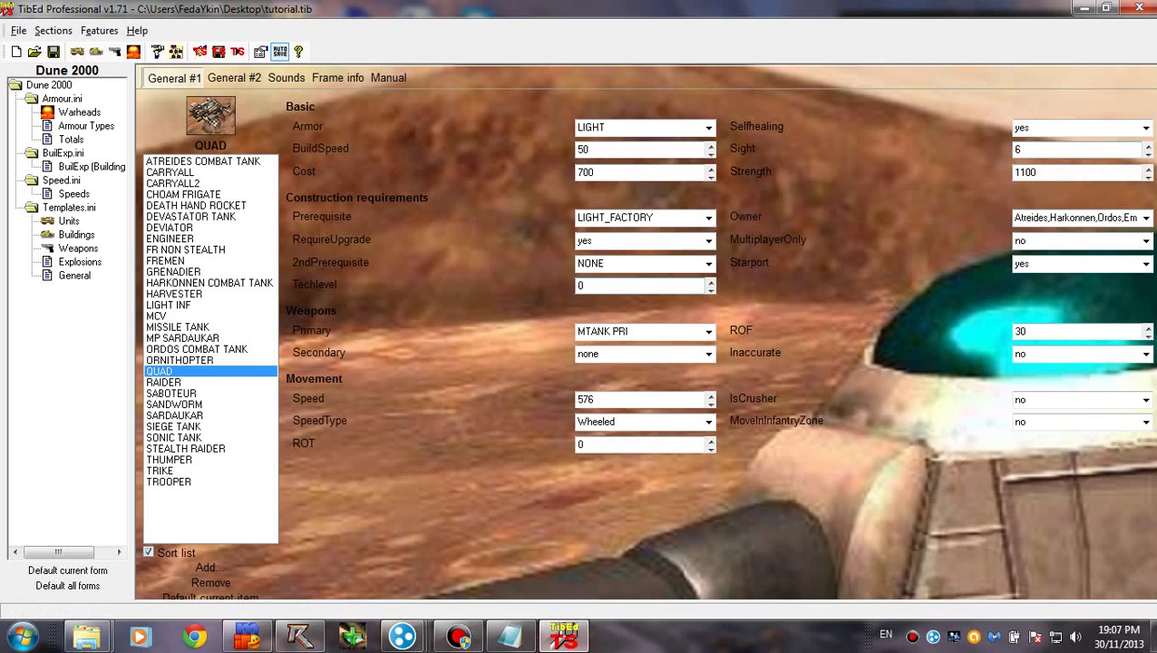
# Step: Check the overall damage item in the Notepad change list and return to TibEd
pyautogui.click(510, 636)
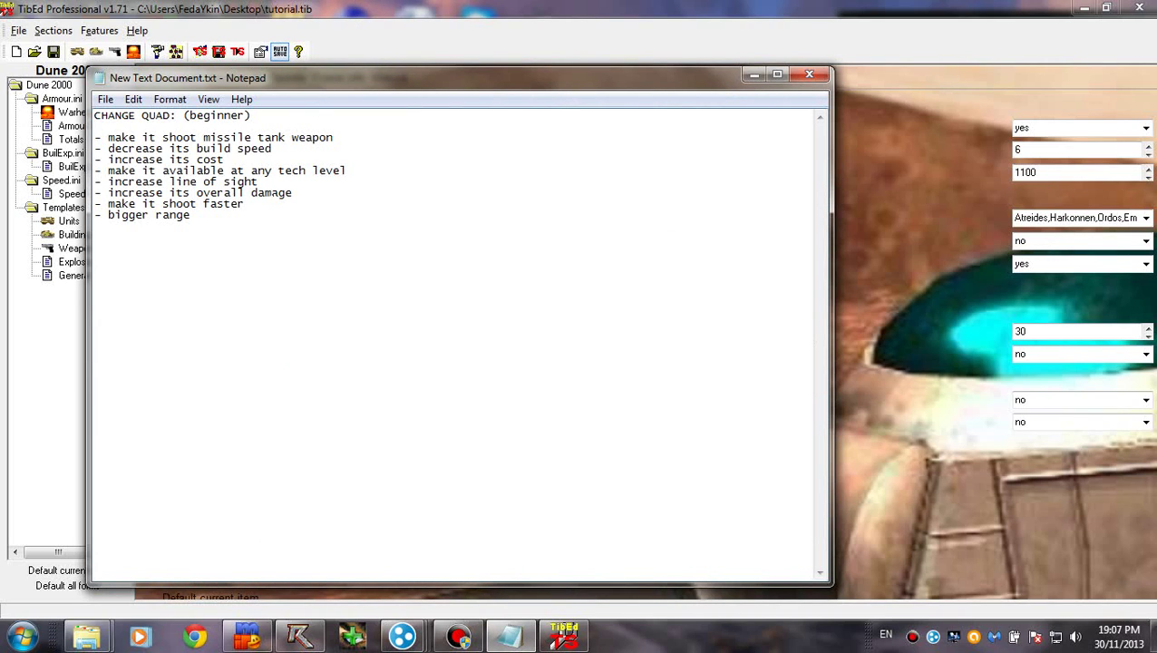
pyautogui.moveTo(292, 193); pyautogui.dragTo(147, 192)
pyautogui.click(217, 192)
pyautogui.doubleClick(218, 193)
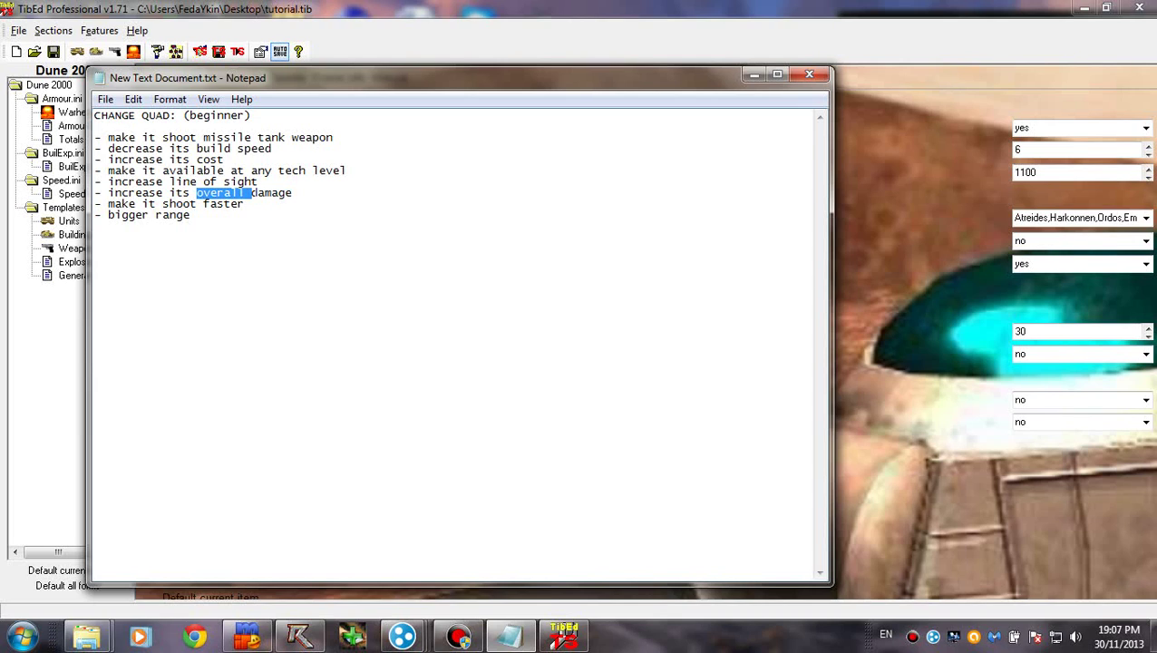
pyautogui.click(259, 181)
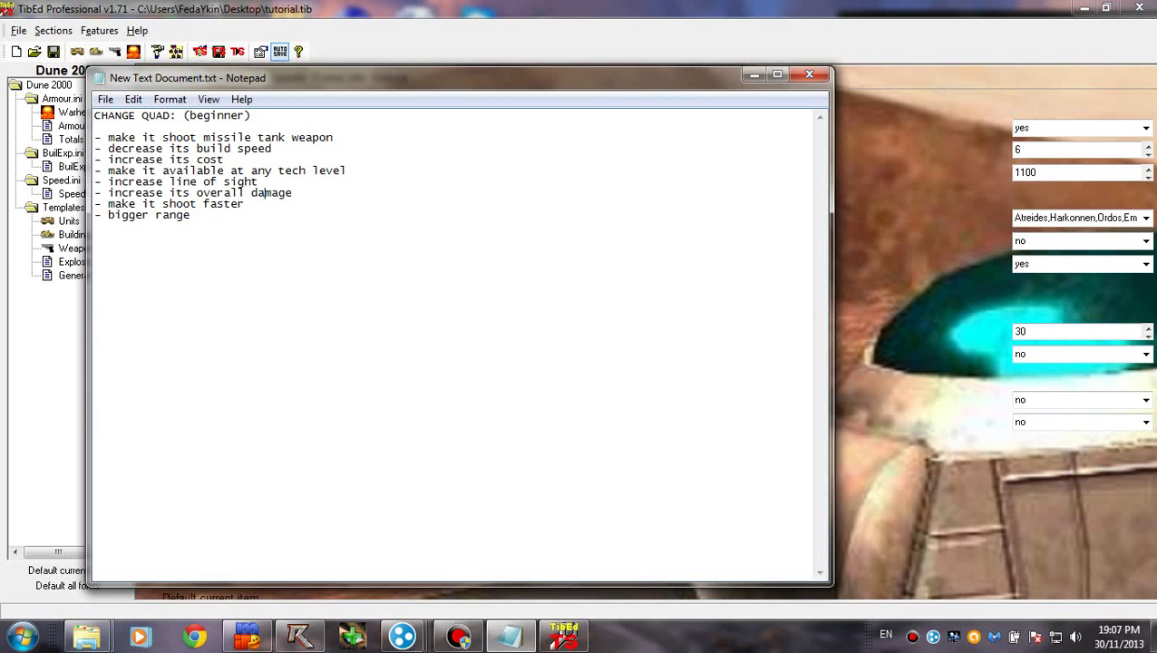
pyautogui.hotkey('alt', 'Tab')
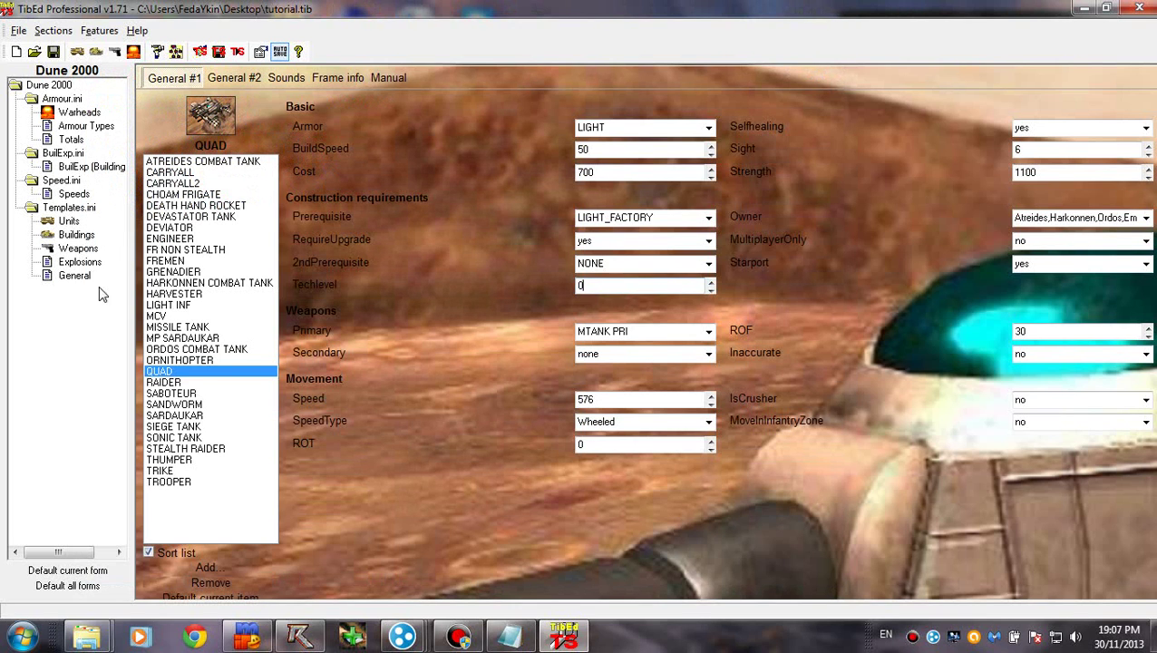
# Step: Check which primary weapon the quad uses and open the weapon settings of MTANK PRI
pyautogui.click(78, 248)
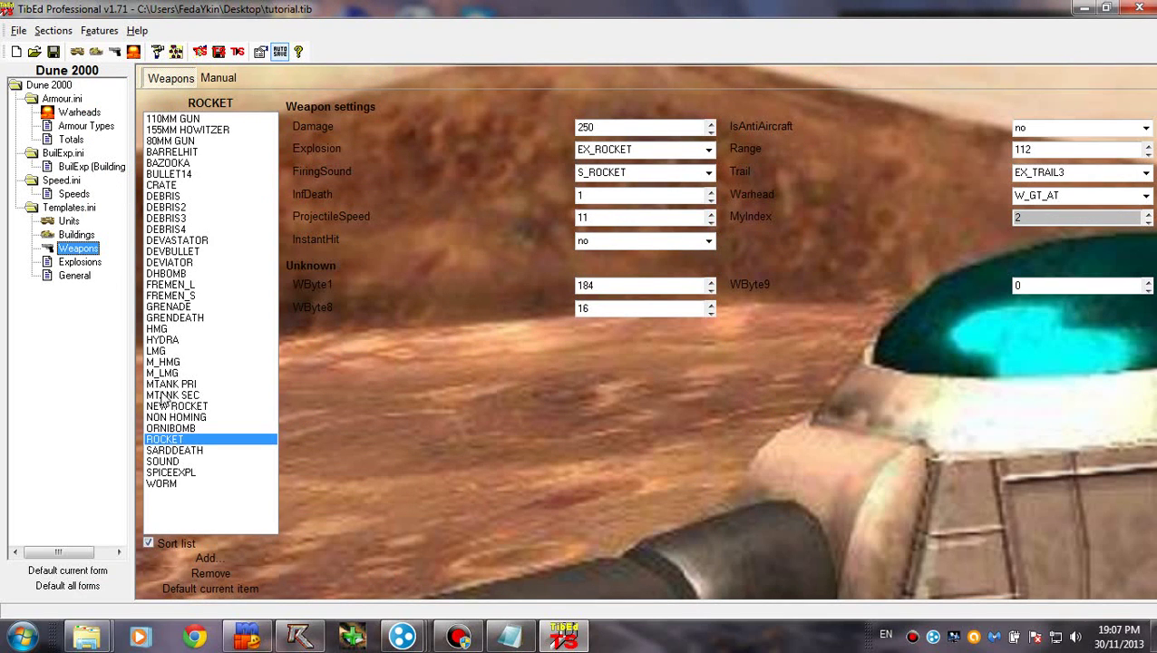
pyautogui.click(87, 221)
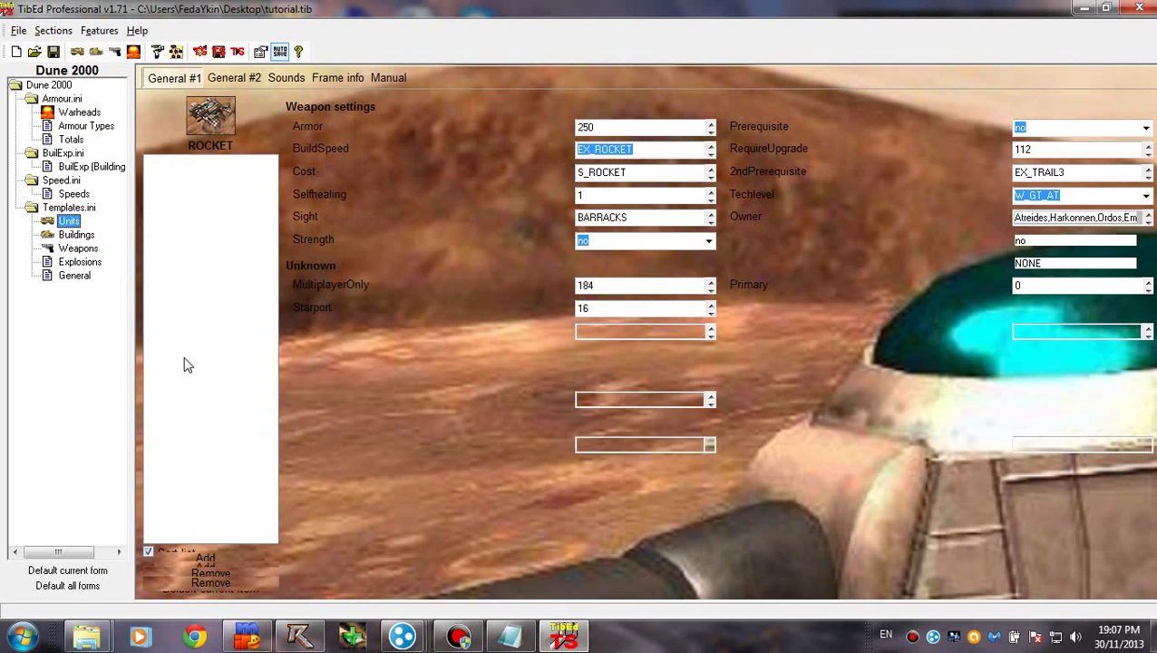
pyautogui.click(646, 331)
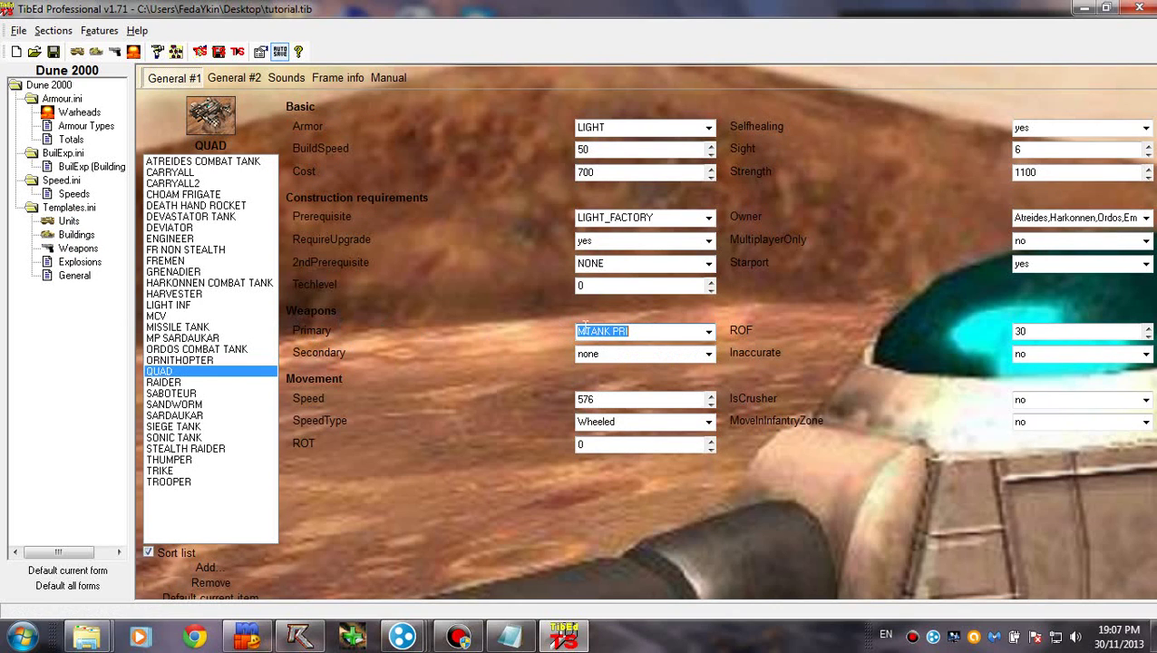
pyautogui.click(83, 253)
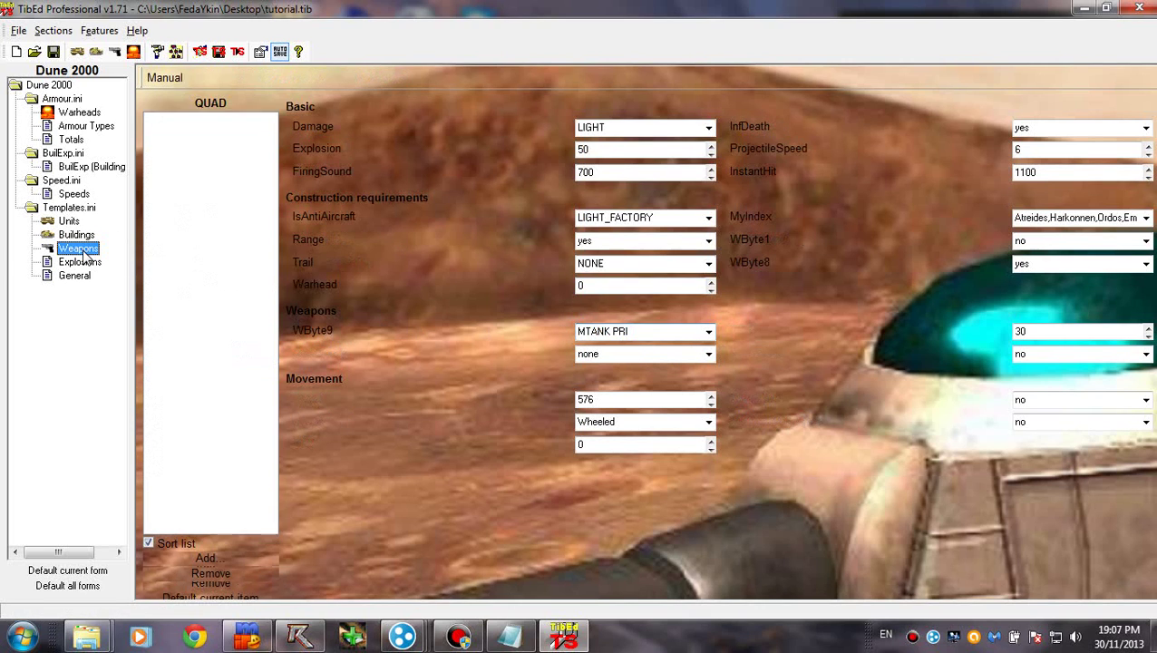
pyautogui.click(203, 396)
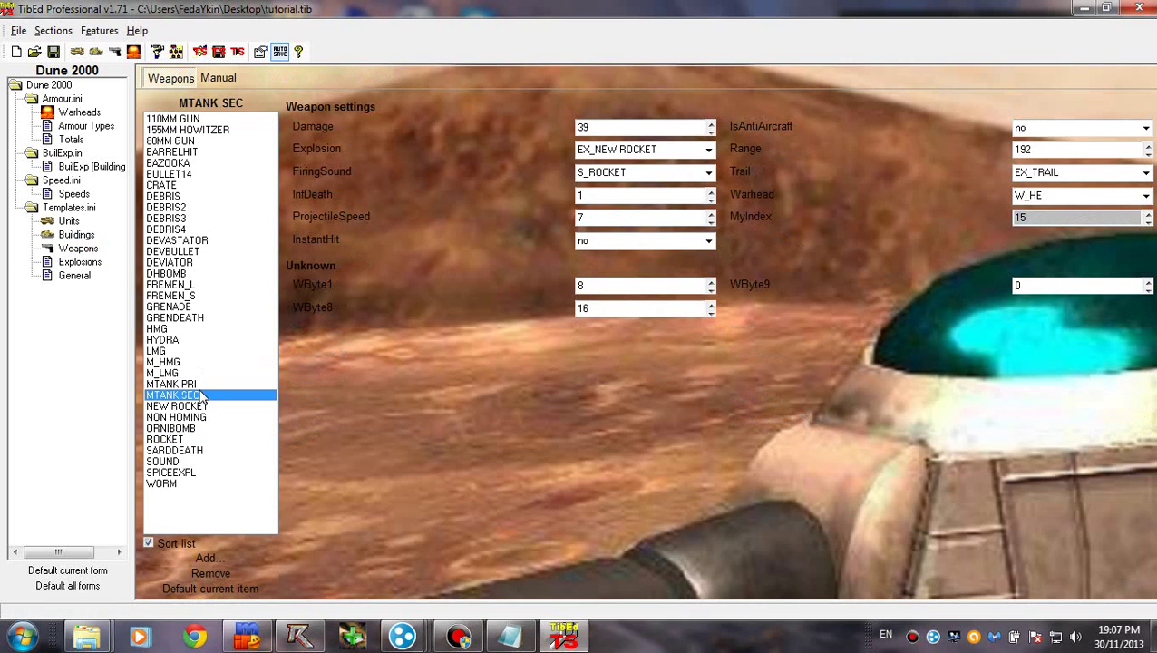
pyautogui.click(200, 384)
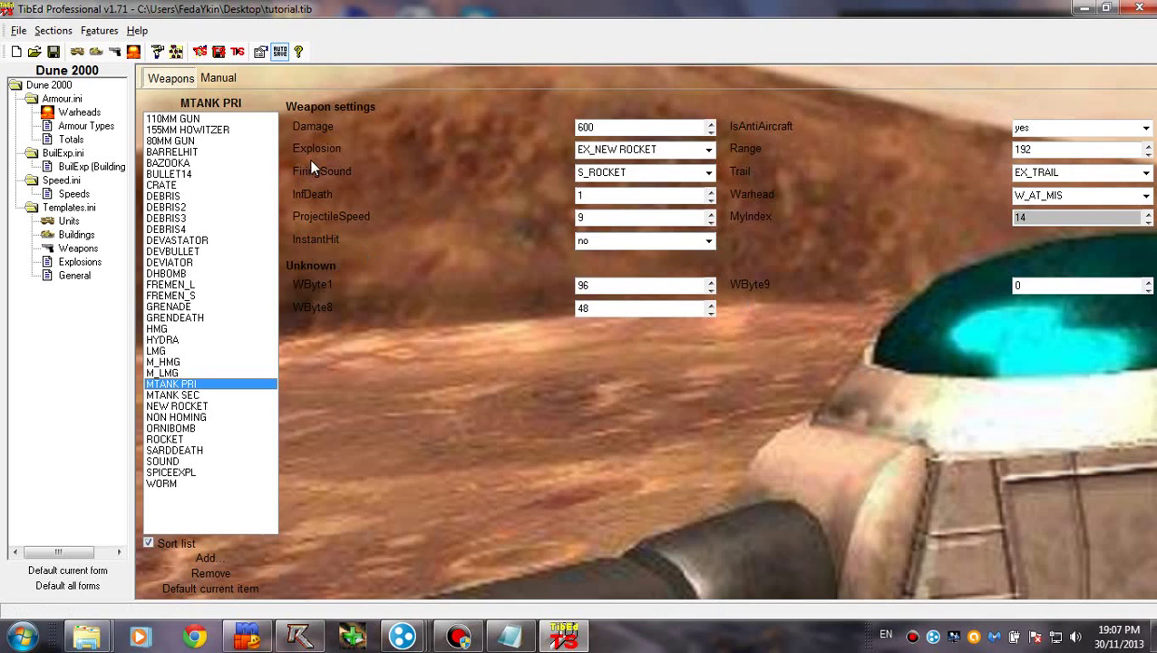
# Step: Set the Damage of the MTANK PRI weapon to 1000
pyautogui.moveTo(334, 132)
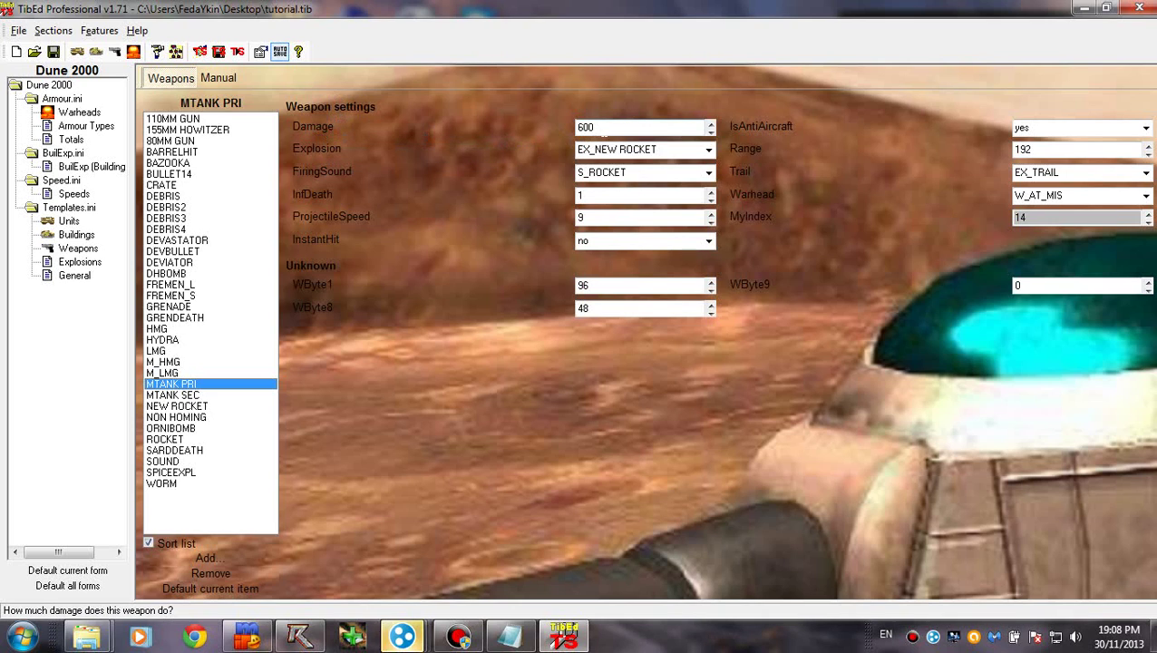
pyautogui.doubleClick(587, 127)
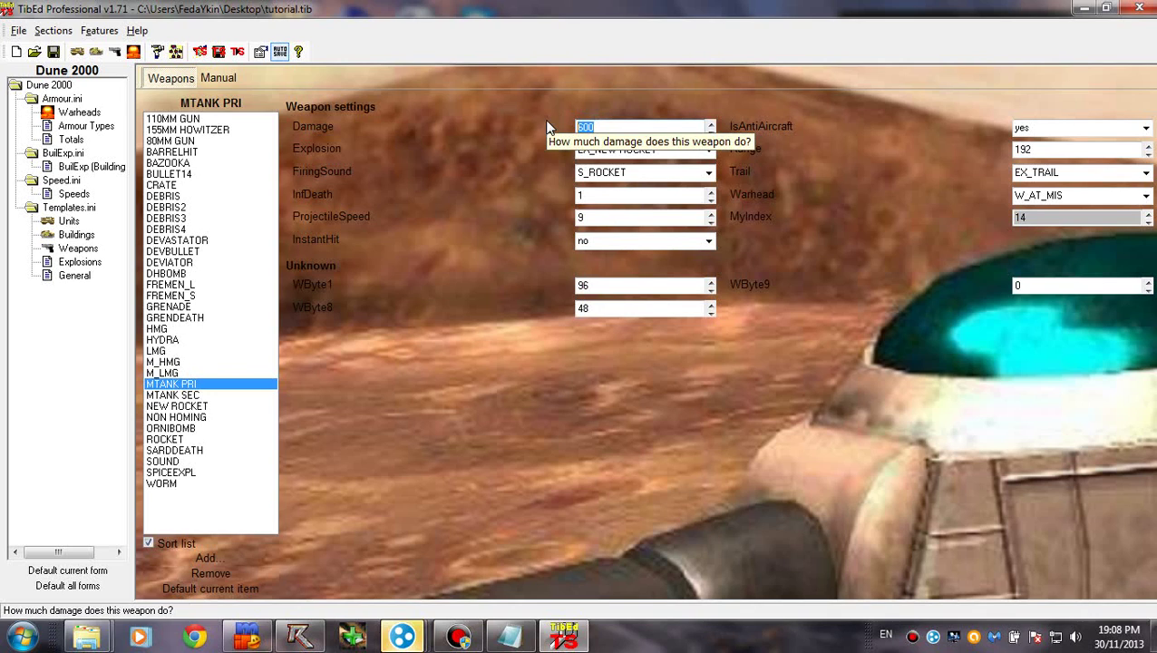
pyautogui.write('80')
pyautogui.press('BackSpace')
pyautogui.press('BackSpace')
pyautogui.write('10')
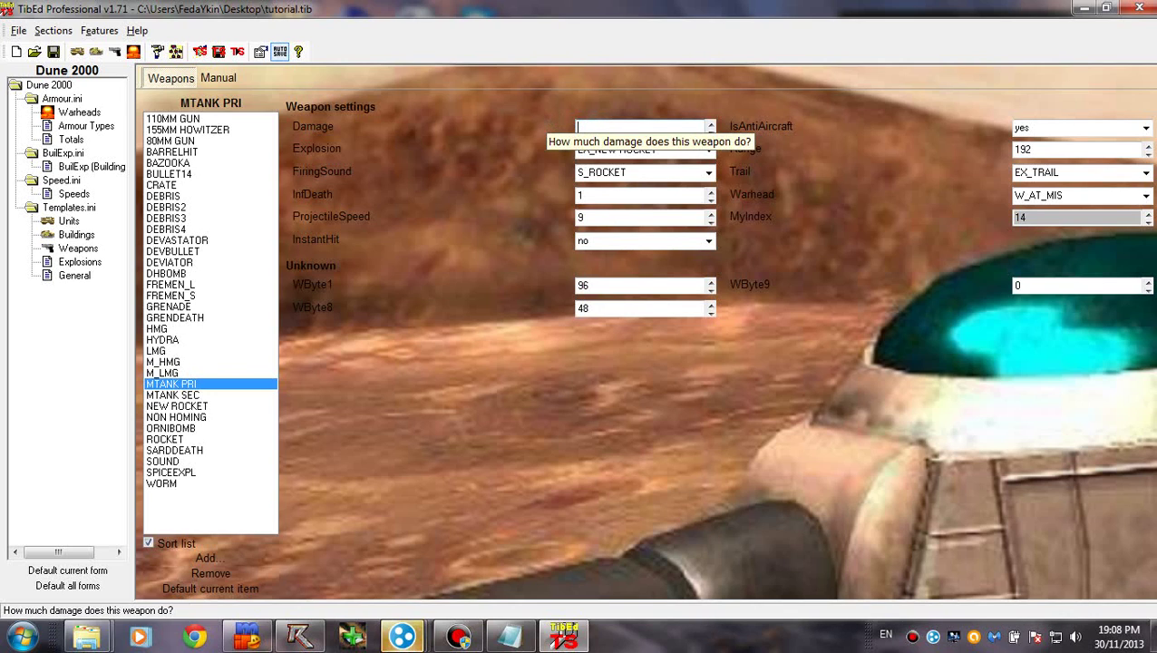
pyautogui.write('00')
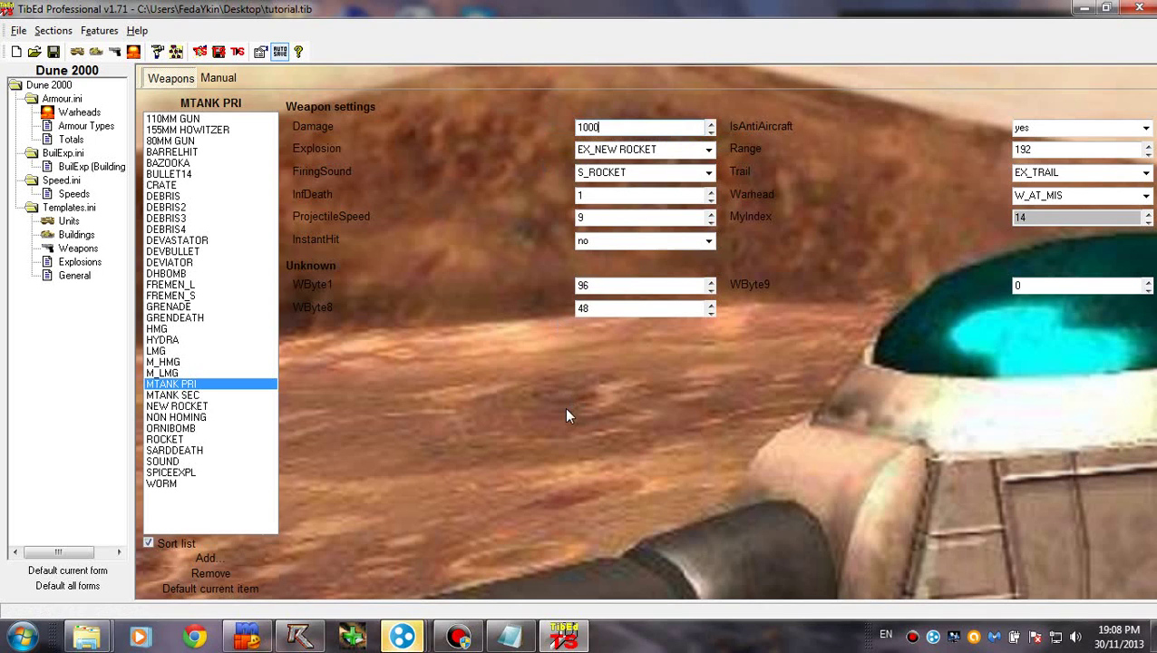
pyautogui.moveTo(402, 637)
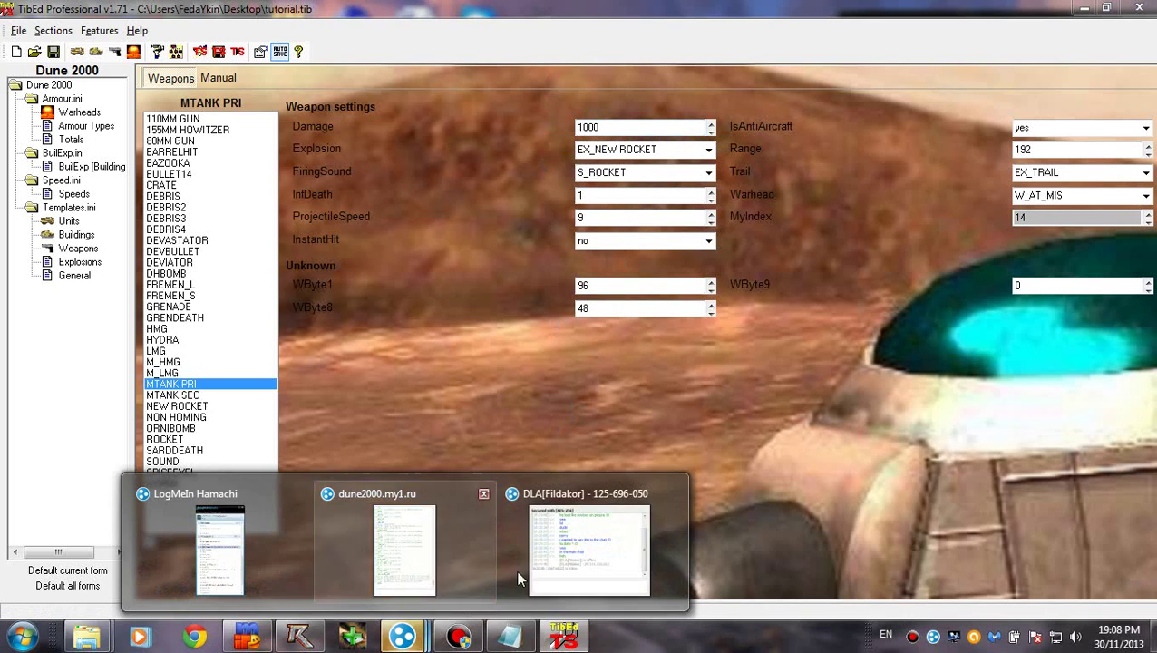
pyautogui.click(513, 562)
pyautogui.click(520, 518)
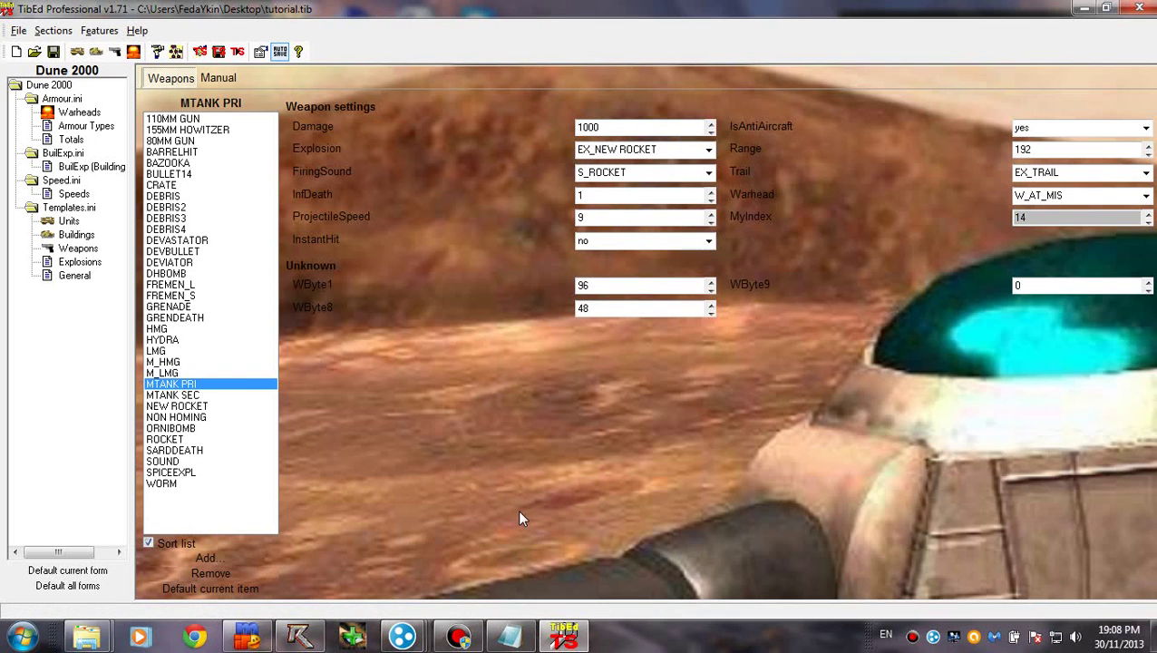
# Step: Check the faster shooting item in the note and set the quad's ROF to 10 in TibEd
pyautogui.click(511, 637)
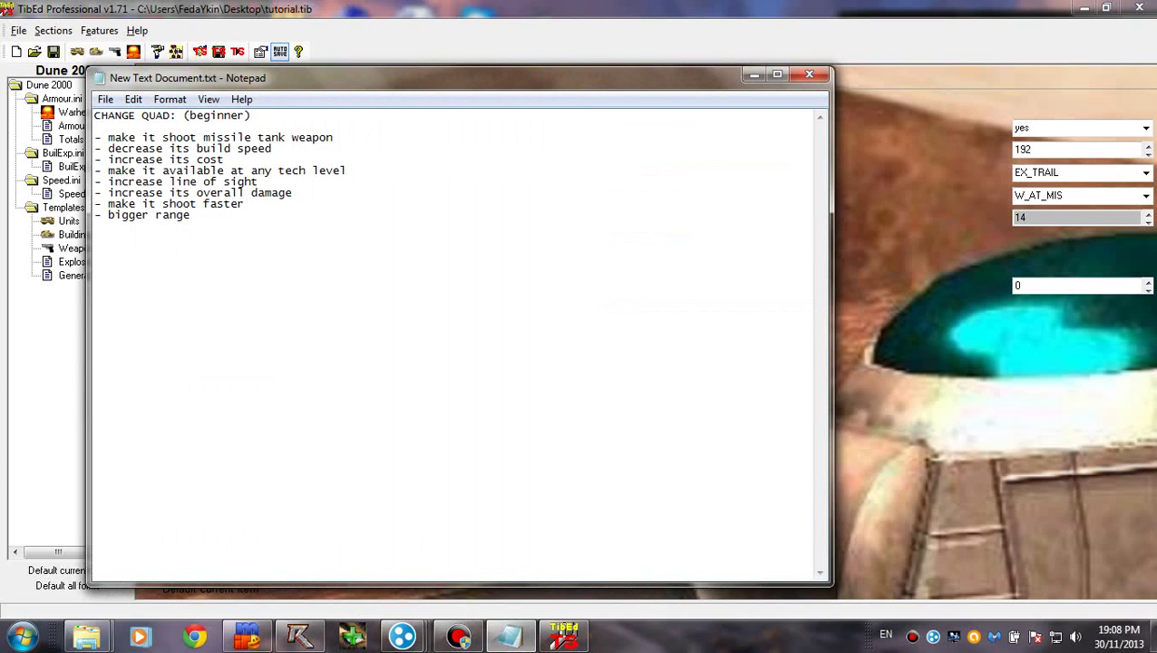
pyautogui.click(723, 3)
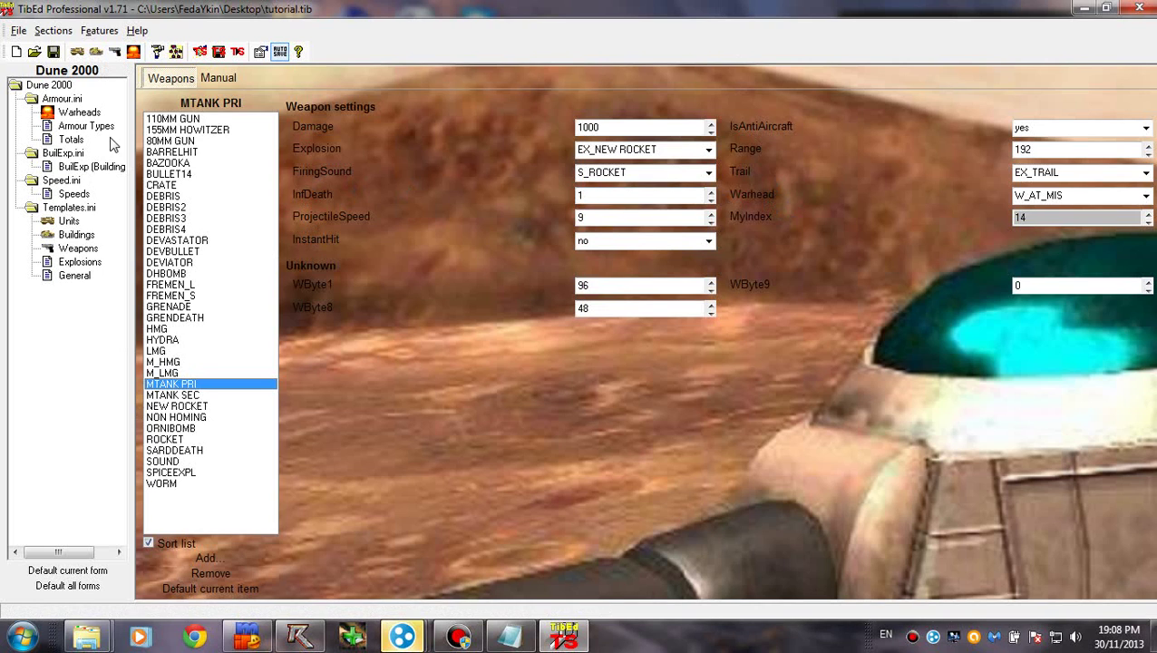
pyautogui.click(69, 221)
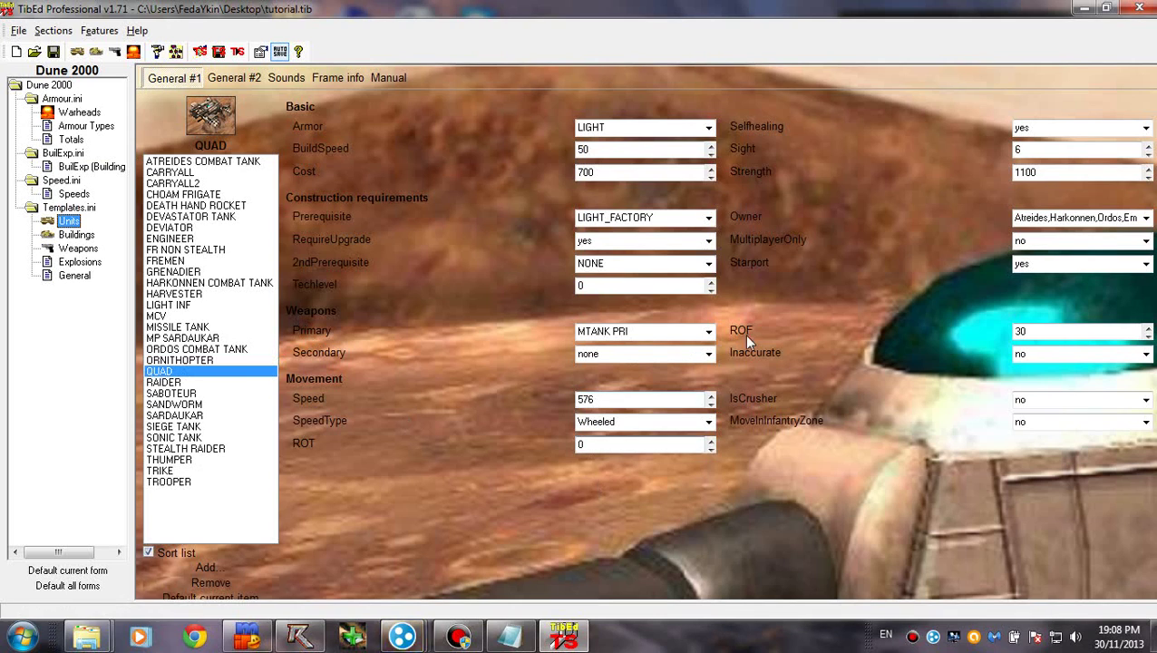
pyautogui.moveTo(741, 335)
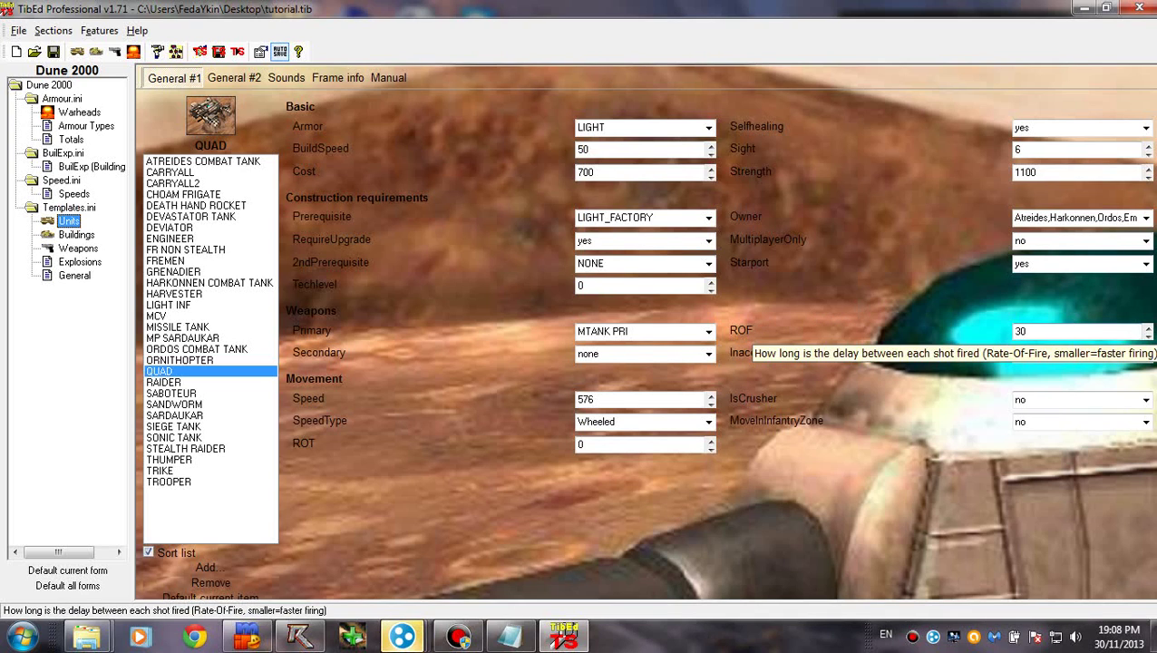
pyautogui.click(1050, 331)
pyautogui.moveTo(1051, 331); pyautogui.dragTo(991, 333)
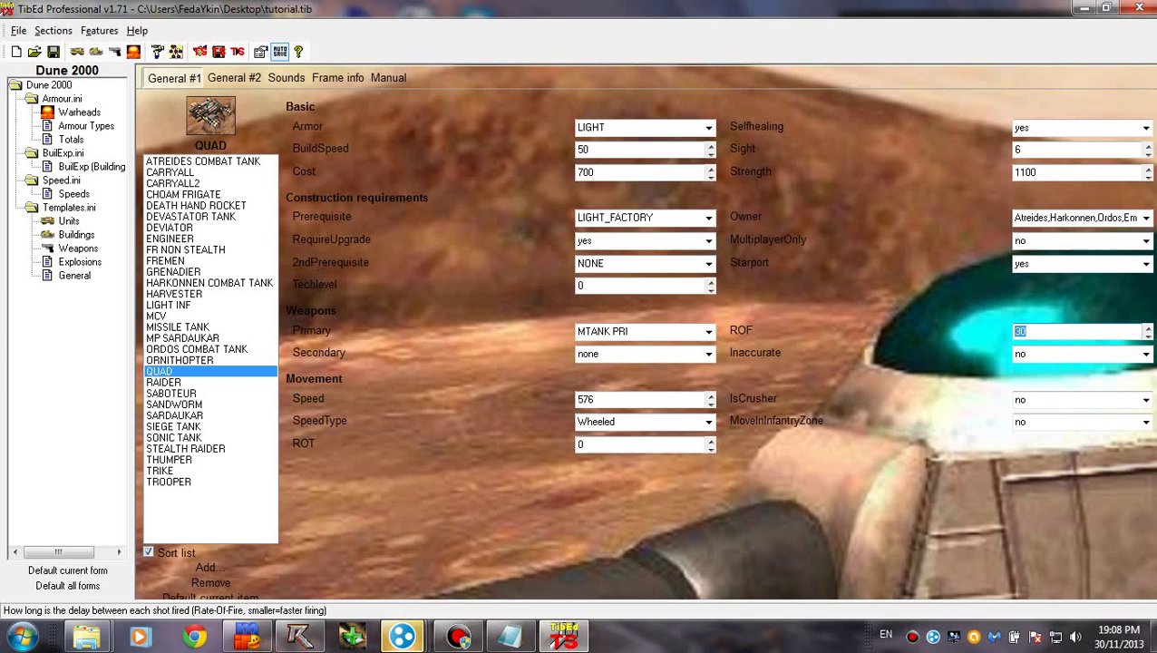
pyautogui.moveTo(992, 329)
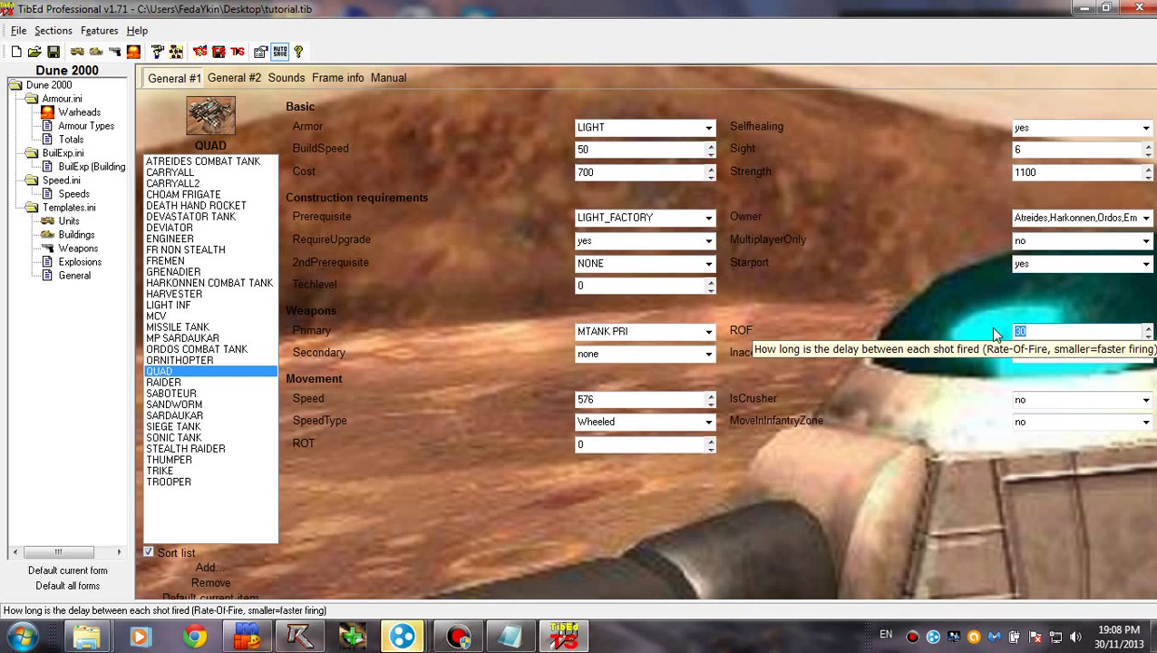
pyautogui.press('BackSpace')
pyautogui.write('10')
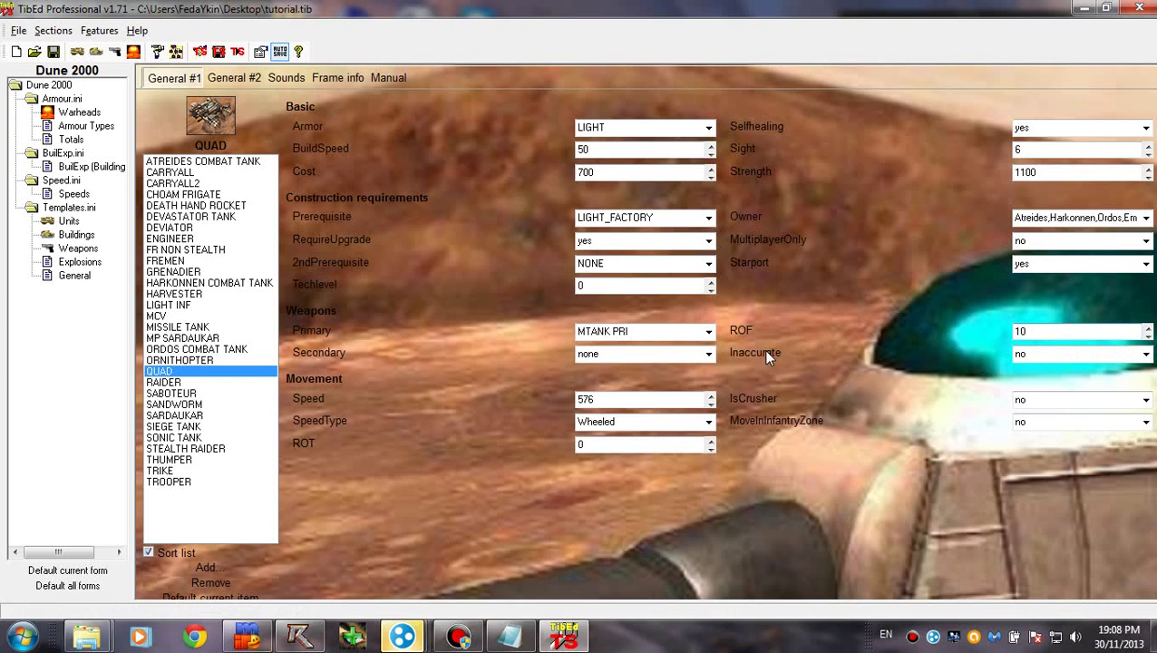
# Step: Check the bigger range item in the note and raise the MTANK PRI weapon's Range to 208 in TibEd
pyautogui.click(510, 637)
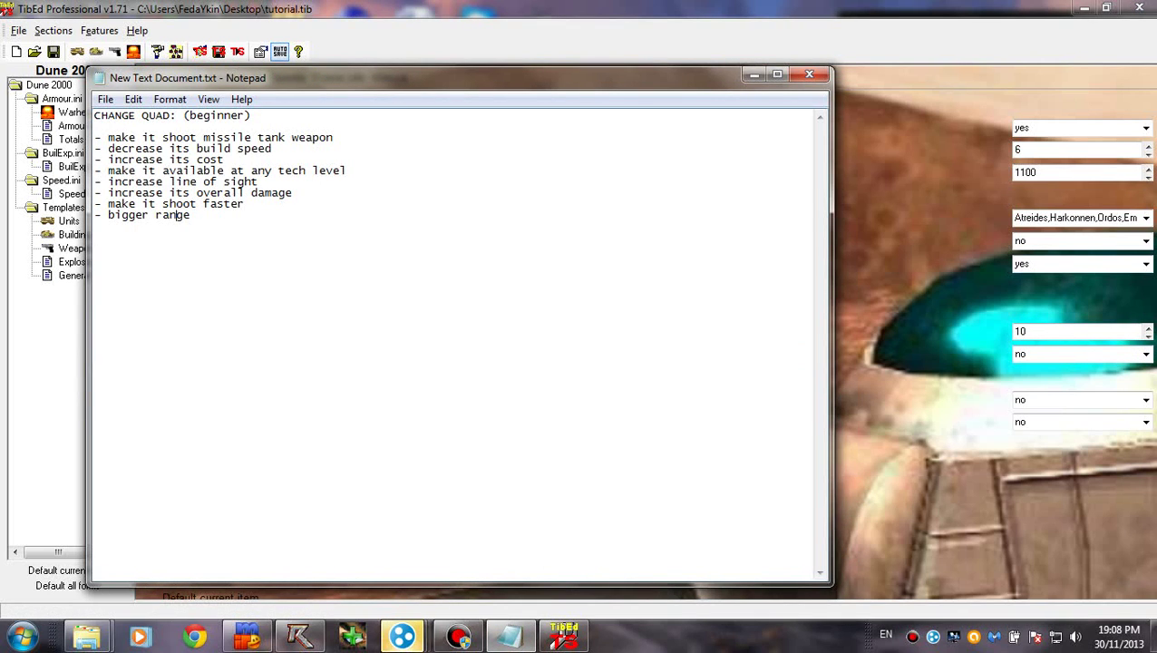
pyautogui.click(874, 176)
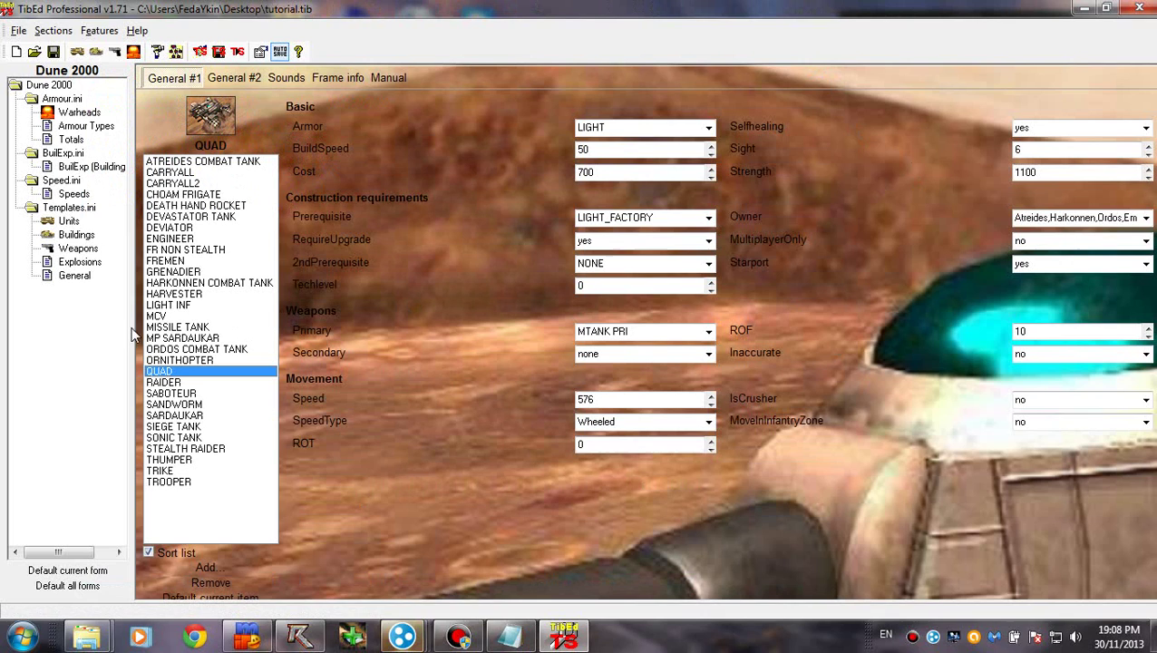
pyautogui.click(71, 250)
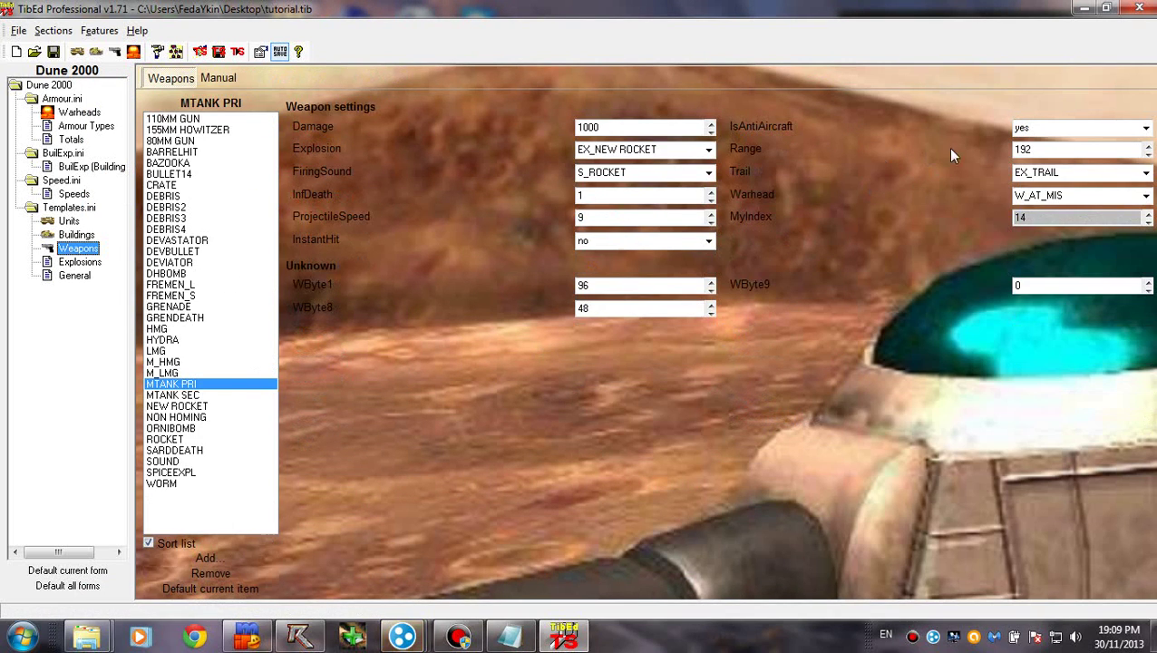
pyautogui.click(1147, 147)
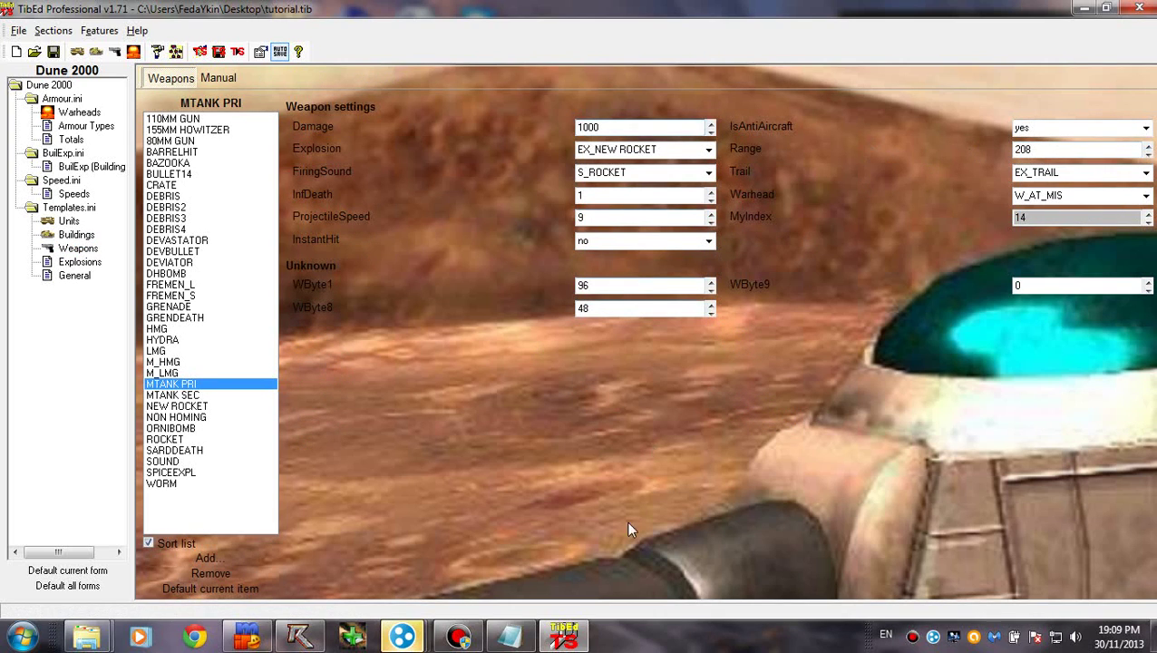
# Step: Review the complete list of quad changes in the Notepad note and return to TibEd
pyautogui.click(458, 637)
pyautogui.click(510, 637)
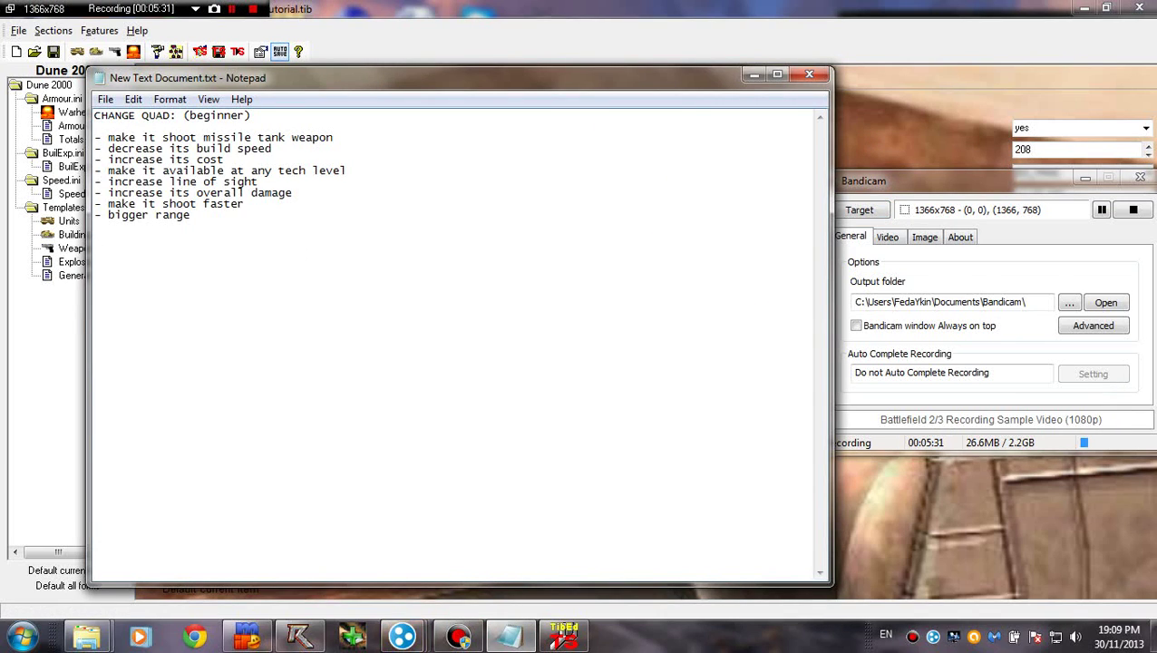
pyautogui.moveTo(190, 215); pyautogui.dragTo(95, 137)
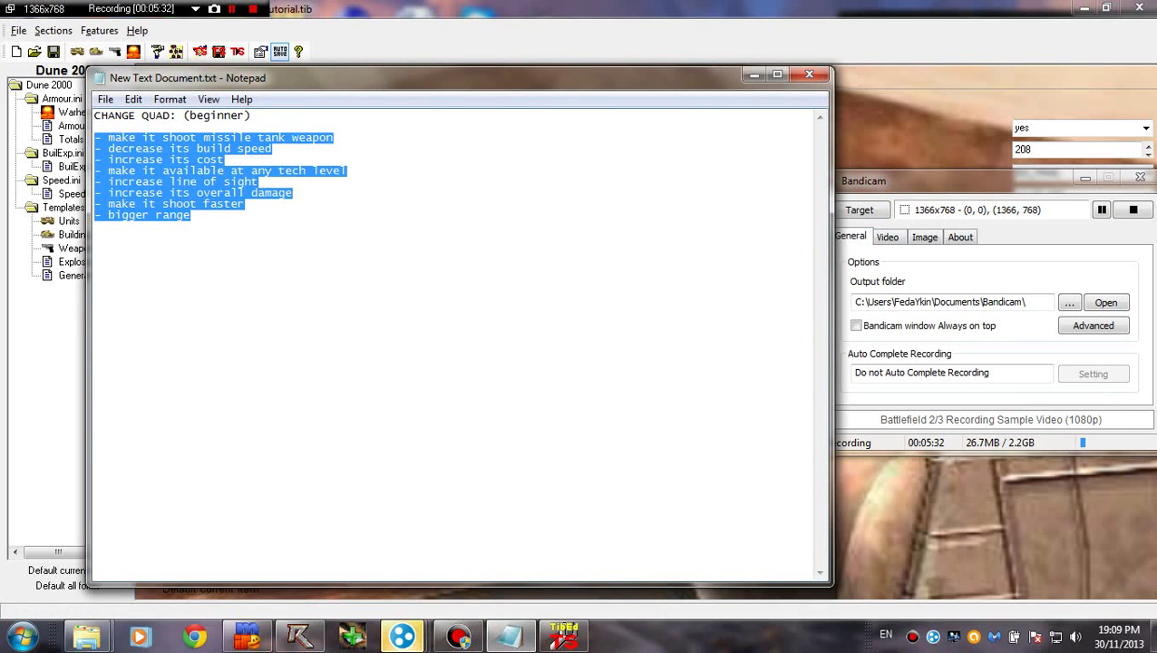
pyautogui.click(190, 215)
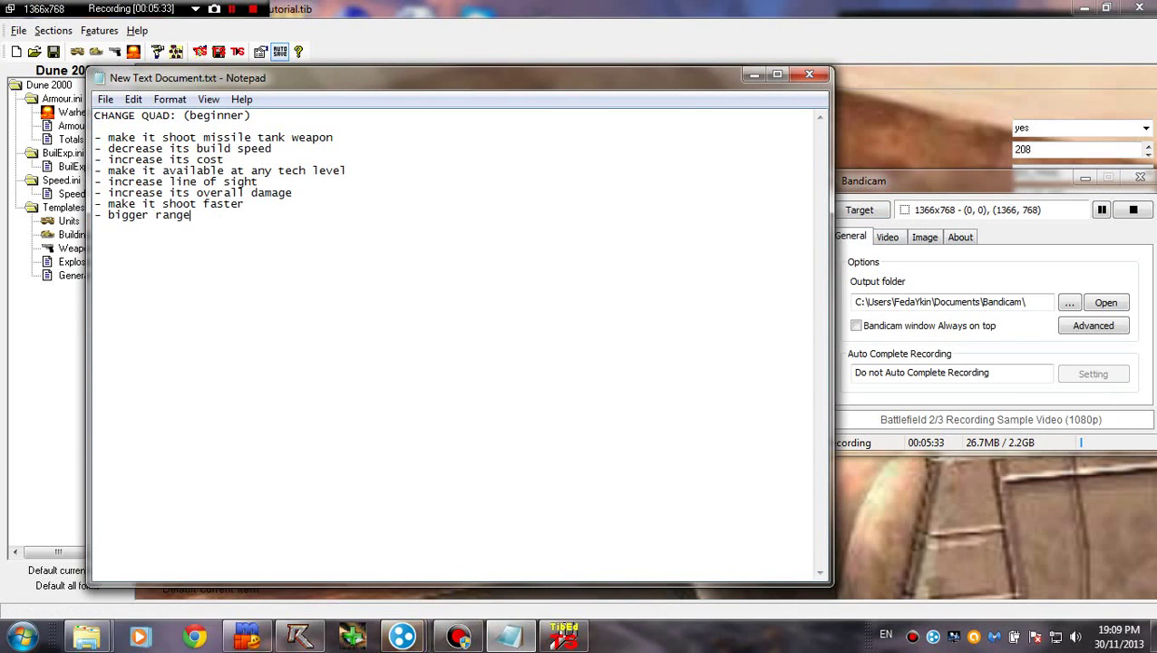
pyautogui.click(545, 8)
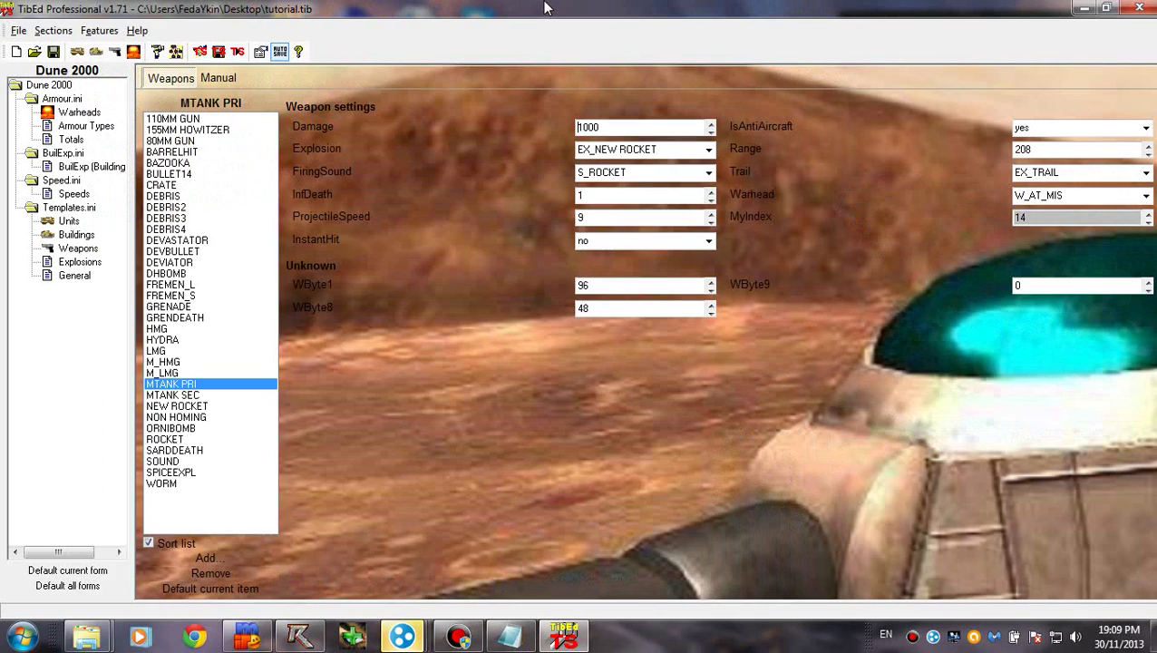
# Step: Launch Dune 2000 from TibEd and open the setup of a multiplayer practice game
pyautogui.click(219, 56)
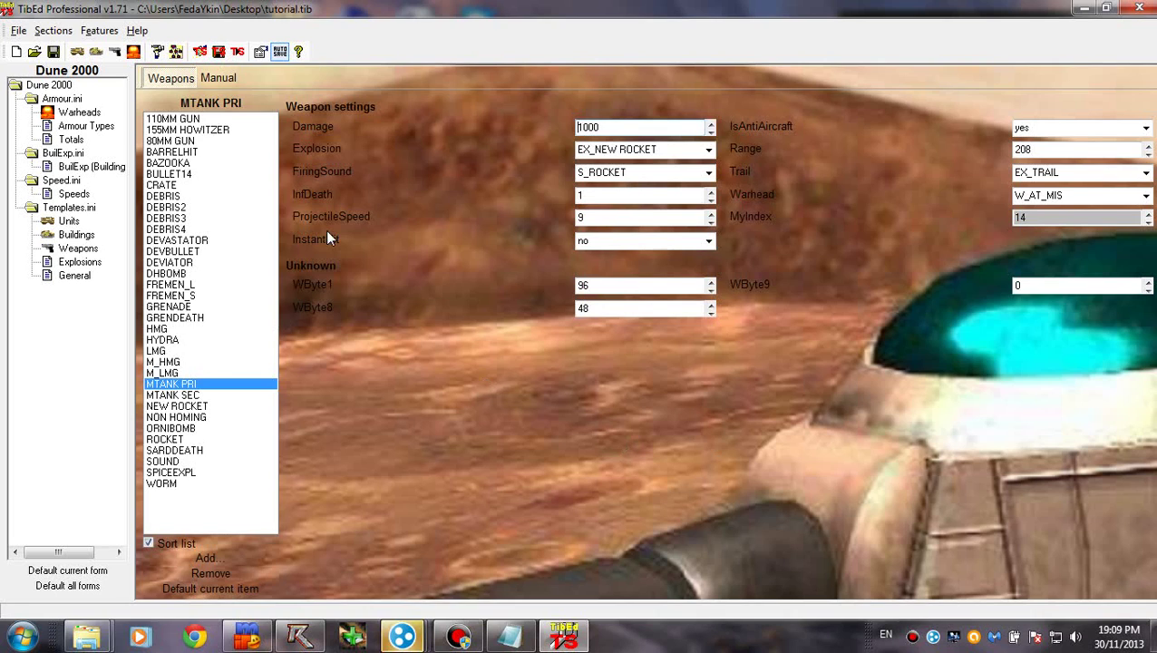
pyautogui.click(218, 57)
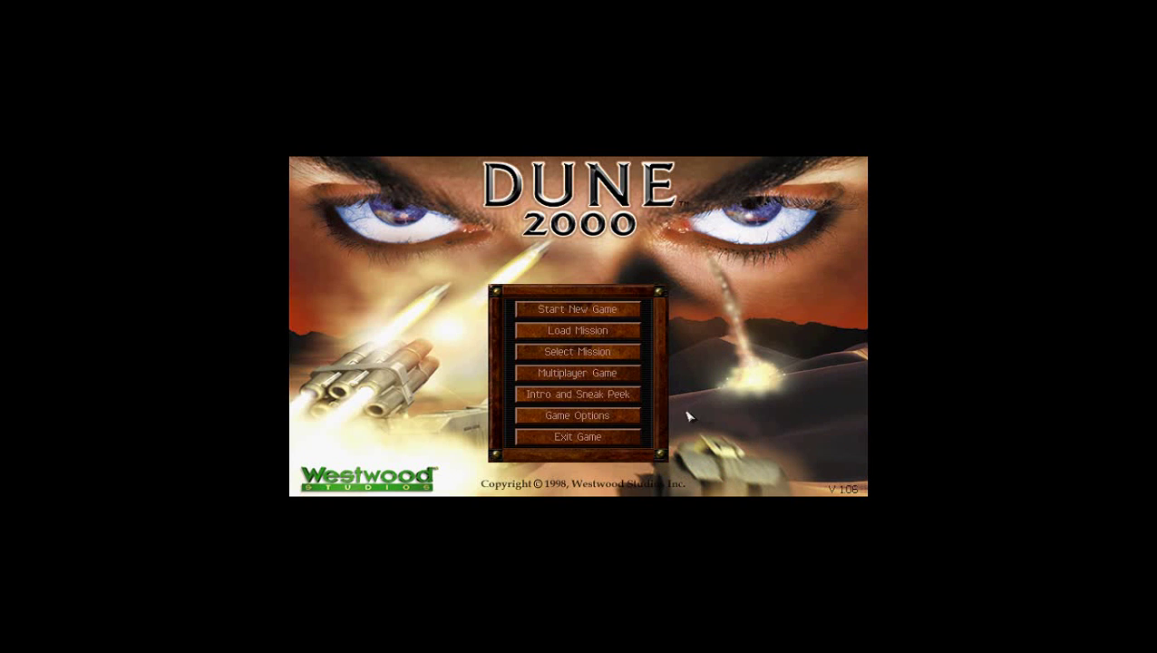
pyautogui.click(571, 372)
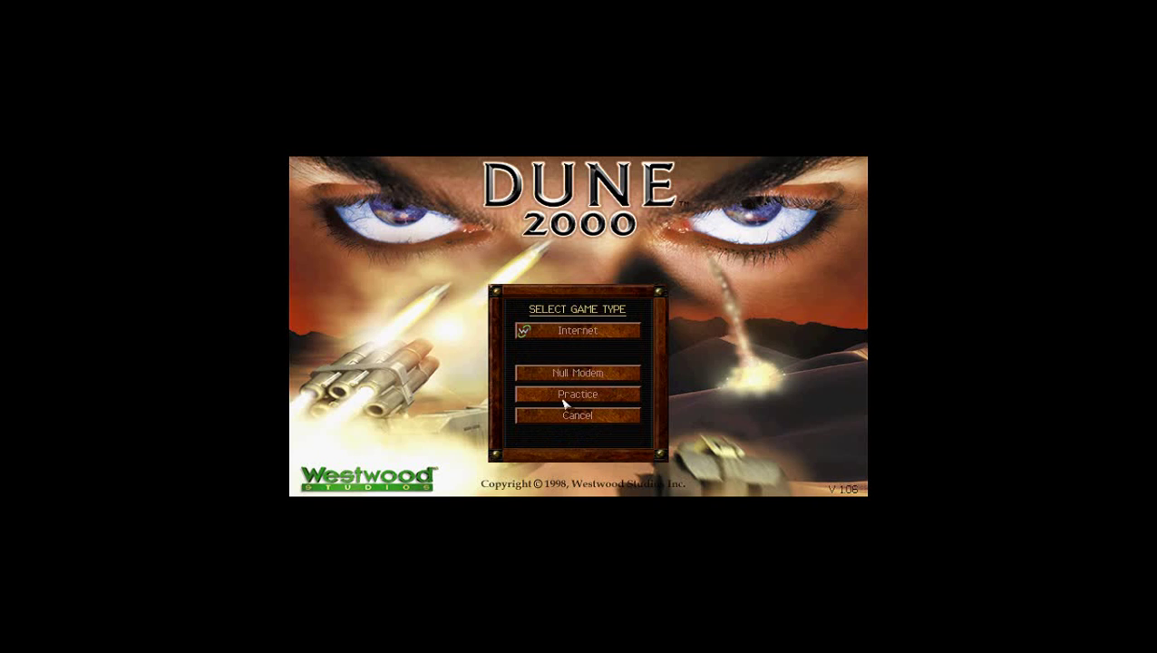
pyautogui.click(564, 403)
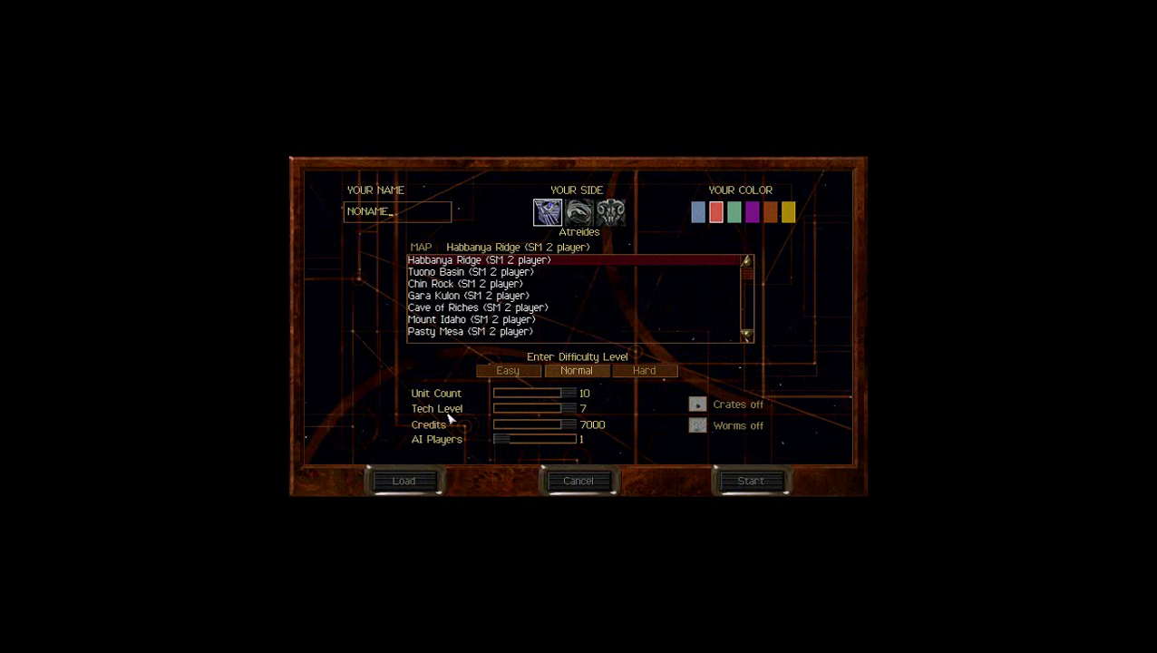
# Step: Start the practice game as Atreides on the Habbanya Ridge map with 7000 credits and one AI player
pyautogui.click(675, 306)
pyautogui.click(688, 261)
pyautogui.click(738, 486)
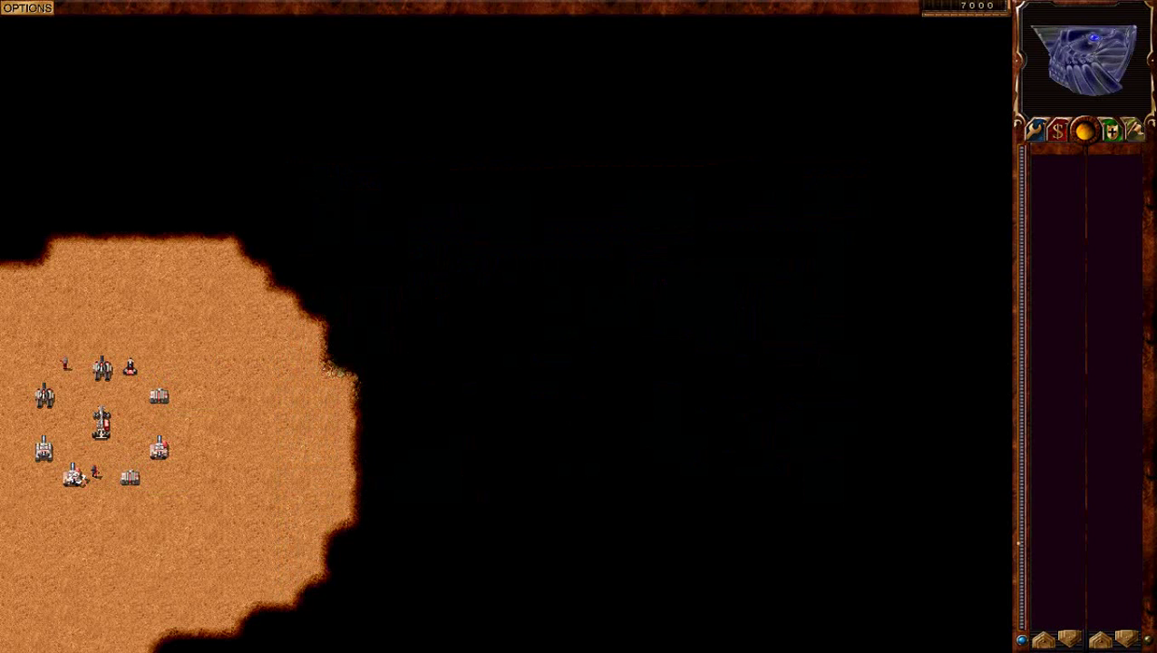
# Step: Drive the quad from the starting group to the rocks in the east and force-fire at the ground north of it
pyautogui.click(74, 476)
pyautogui.click(180, 547)
pyautogui.click(268, 495)
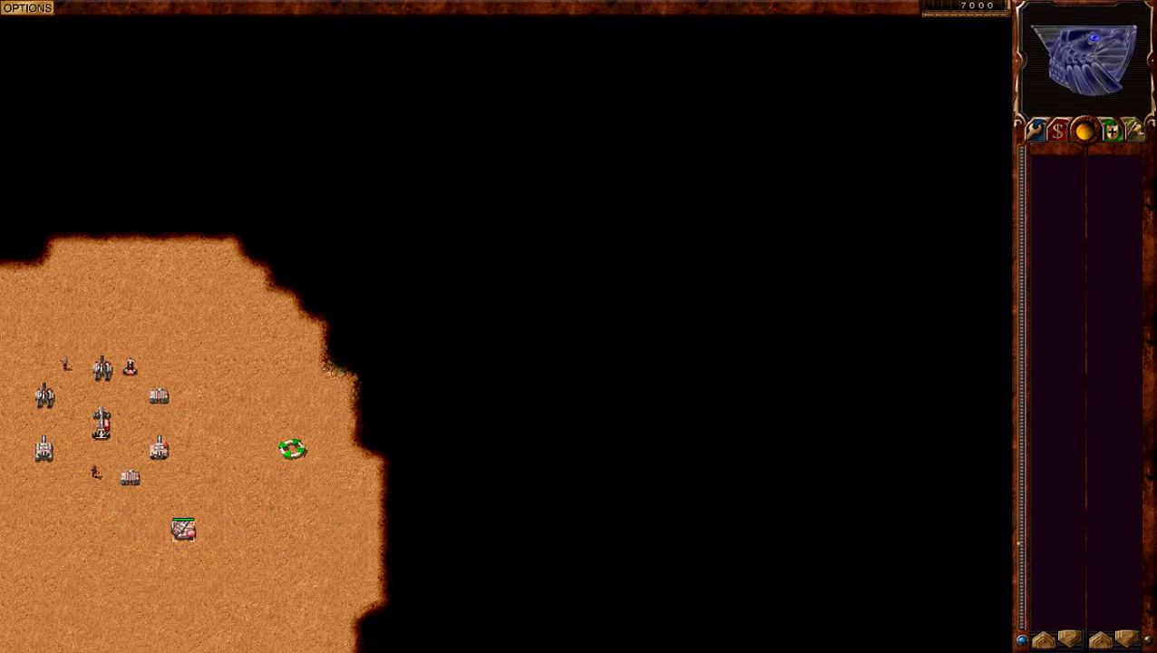
pyautogui.click(299, 374)
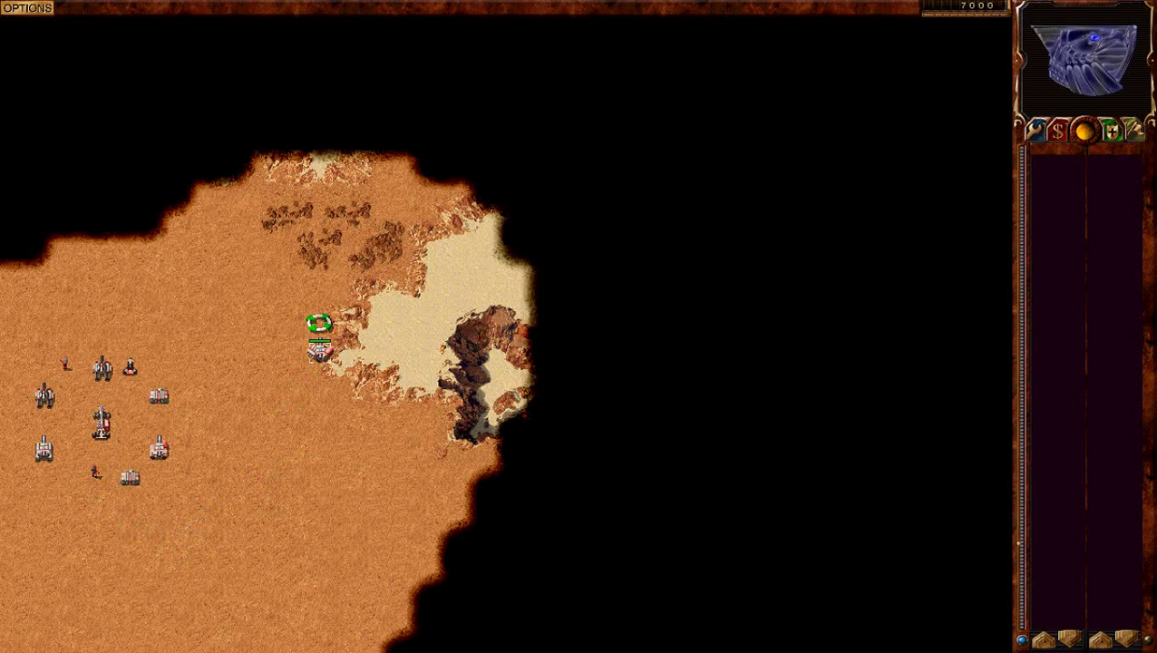
pyautogui.click(382, 382)
pyautogui.keyDown('ctrl'); pyautogui.click(392, 292); pyautogui.keyUp('ctrl')
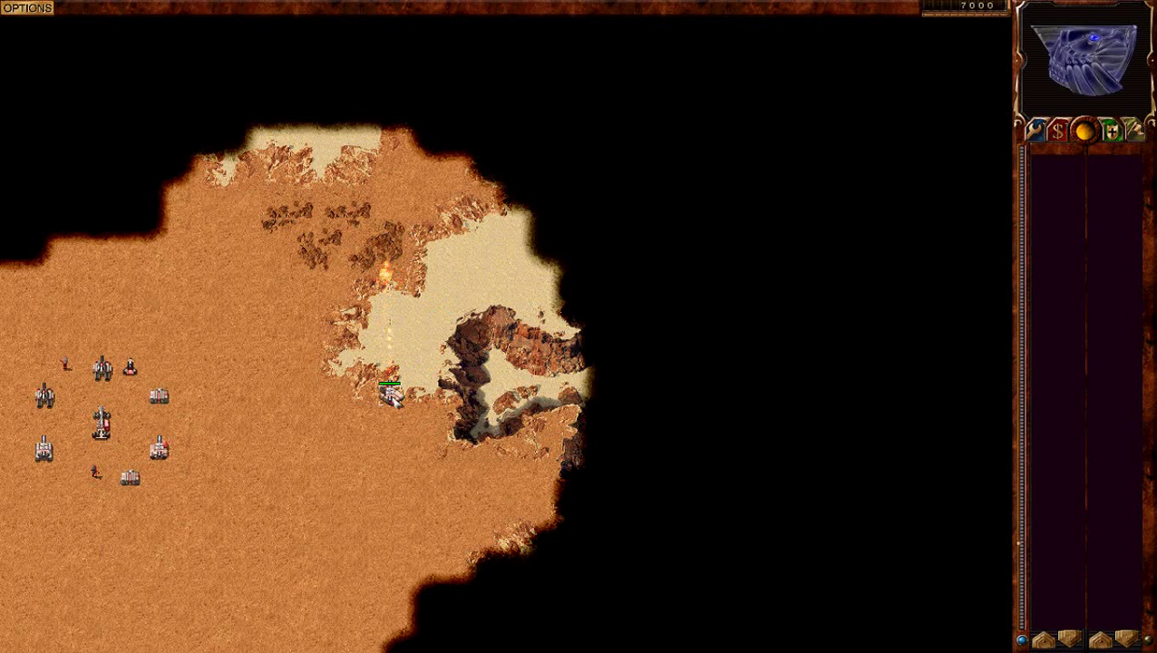
# Step: Test the quad's speed by sending it southeast onto the sand and back to the northwestern rocks
pyautogui.click(303, 480)
pyautogui.click(558, 637)
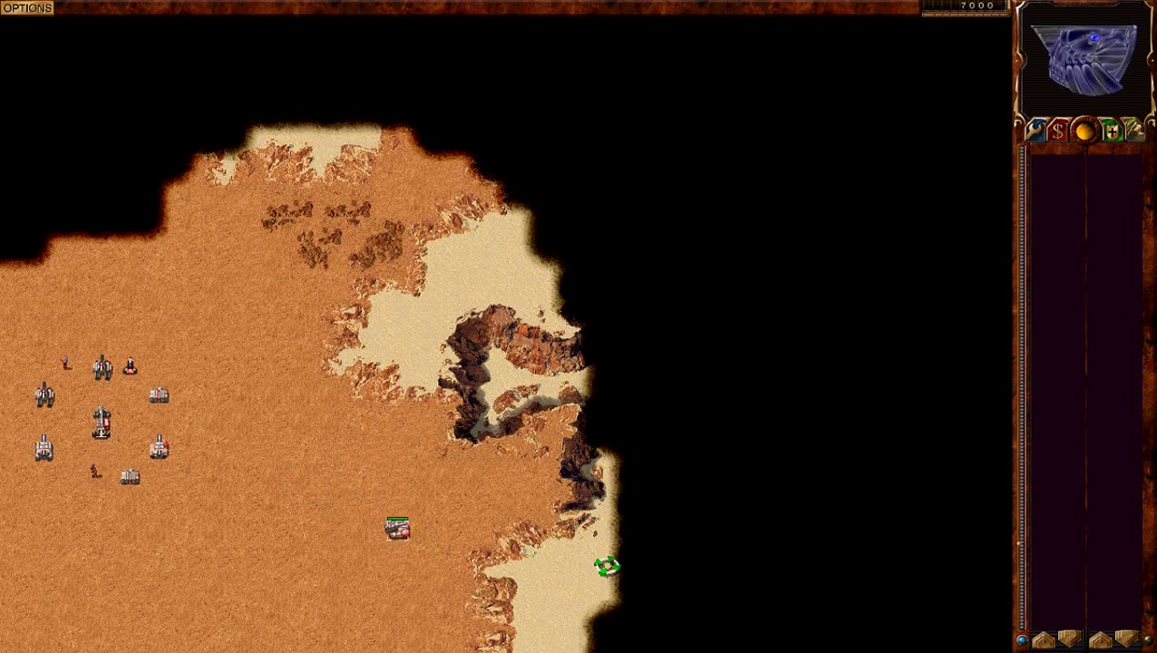
pyautogui.click(686, 428)
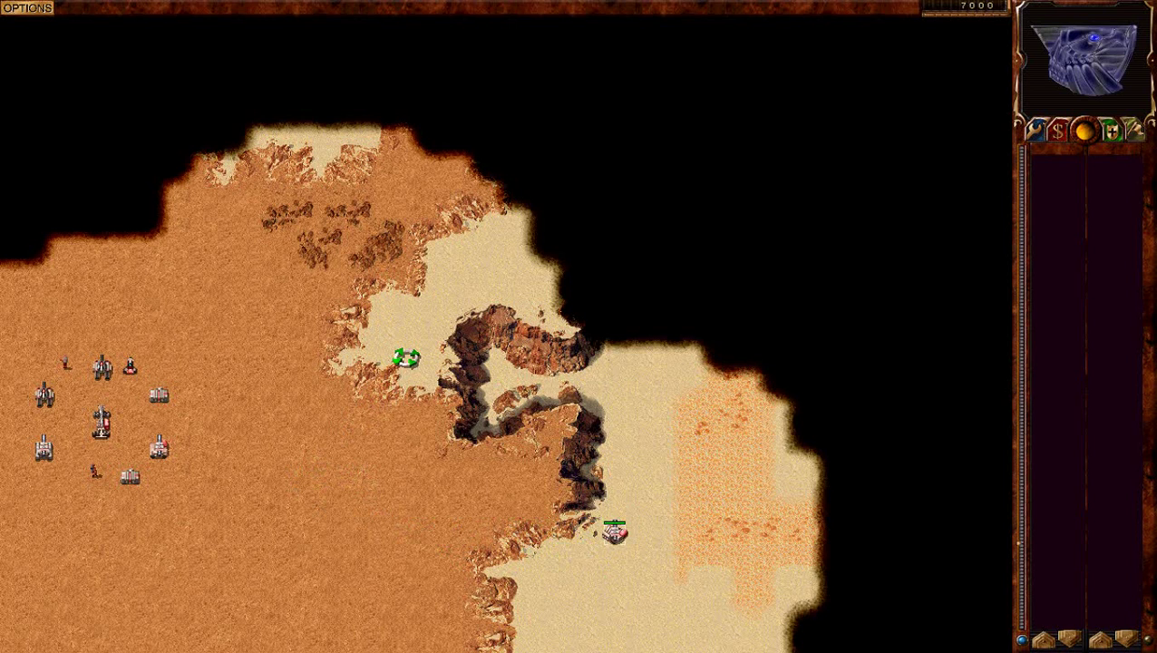
pyautogui.click(364, 340)
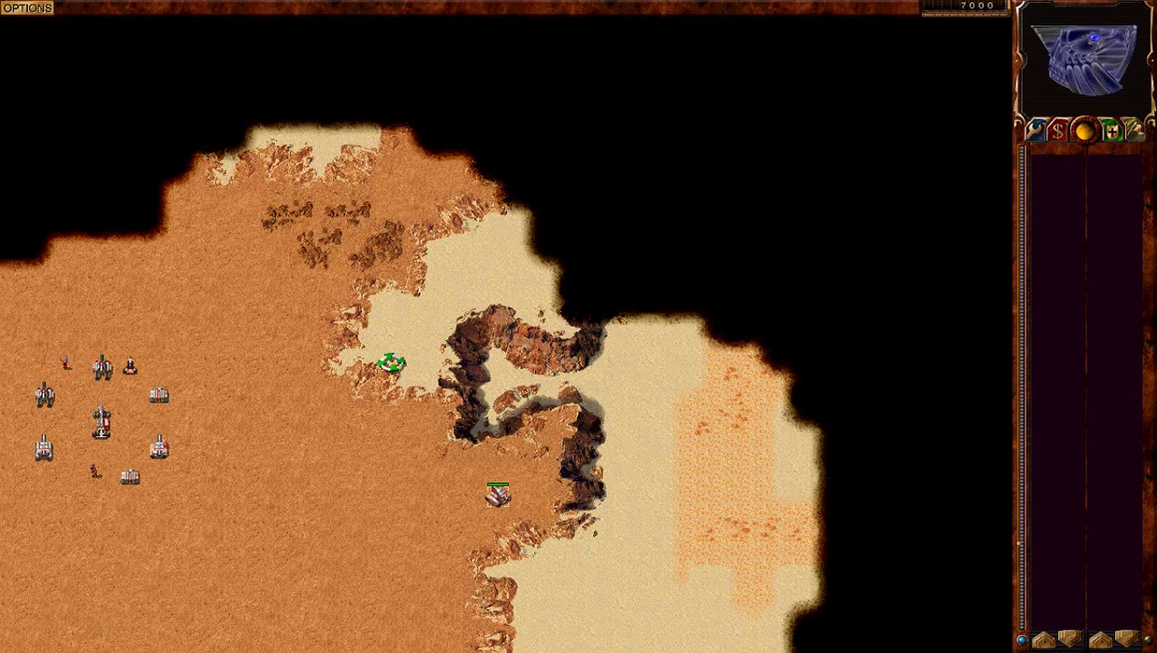
# Step: Deploy the MCV, place a concrete slab just east of the construction yard and start building a Wind Trap
pyautogui.click(103, 420)
pyautogui.click(103, 420)
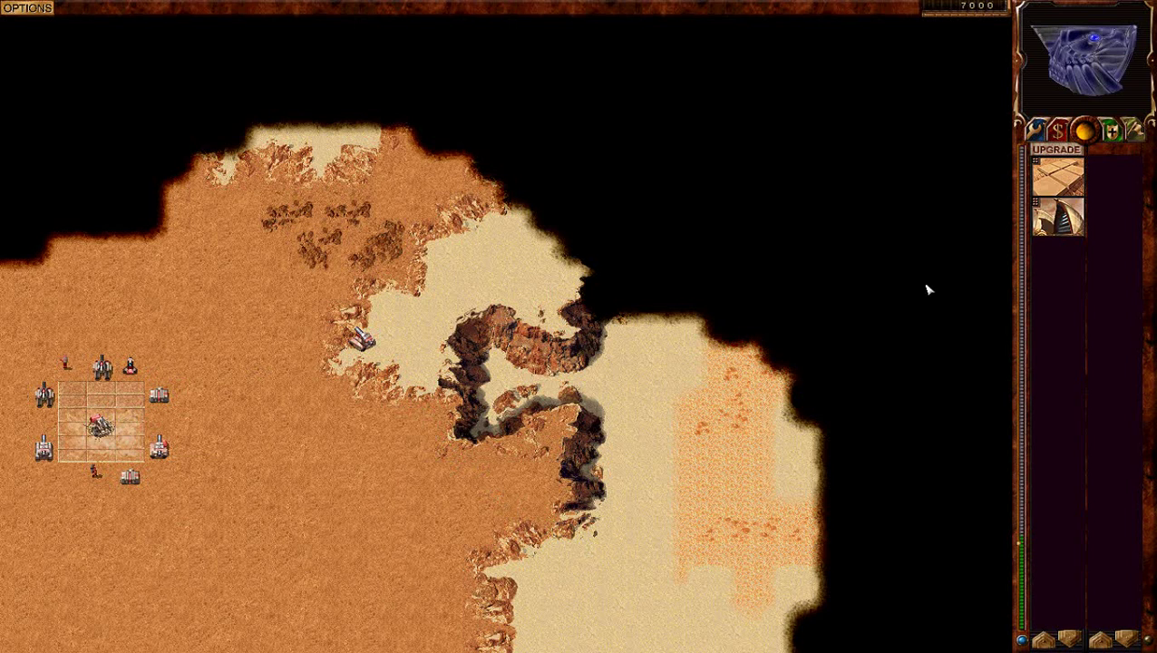
pyautogui.click(1058, 177)
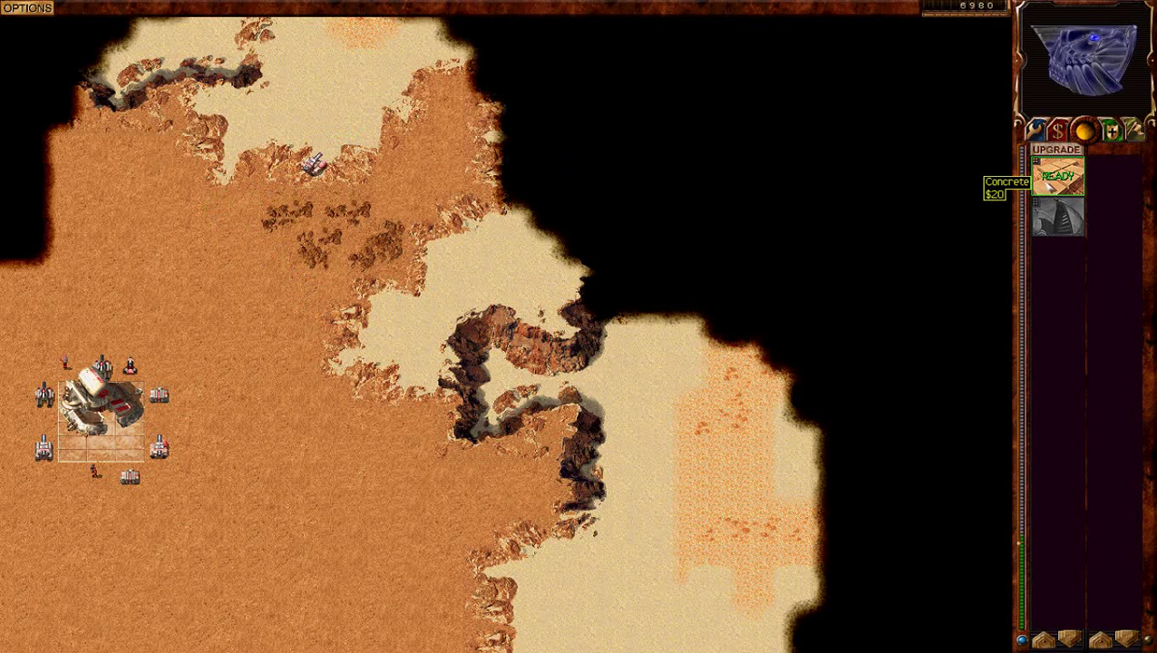
pyautogui.click(1052, 177)
pyautogui.click(201, 407)
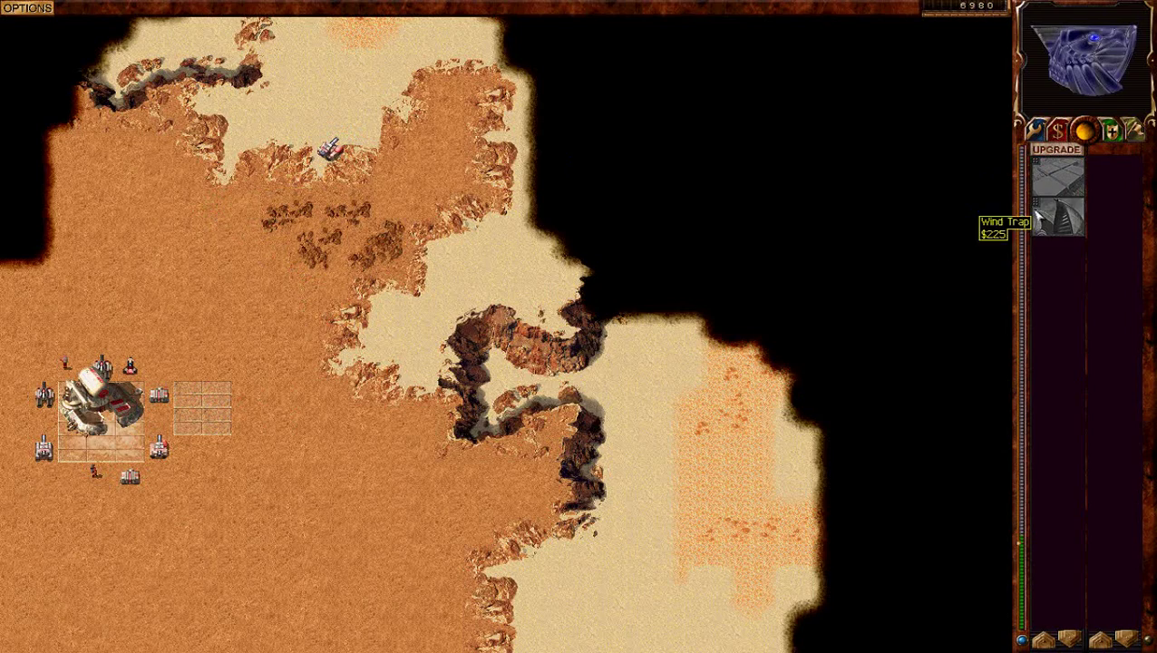
# Step: Scout with the quad toward the northern spice field and bring it back south onto the rock outcrop
pyautogui.press('Up')
pyautogui.moveTo(390, 341); pyautogui.dragTo(414, 369)
pyautogui.click(482, 305)
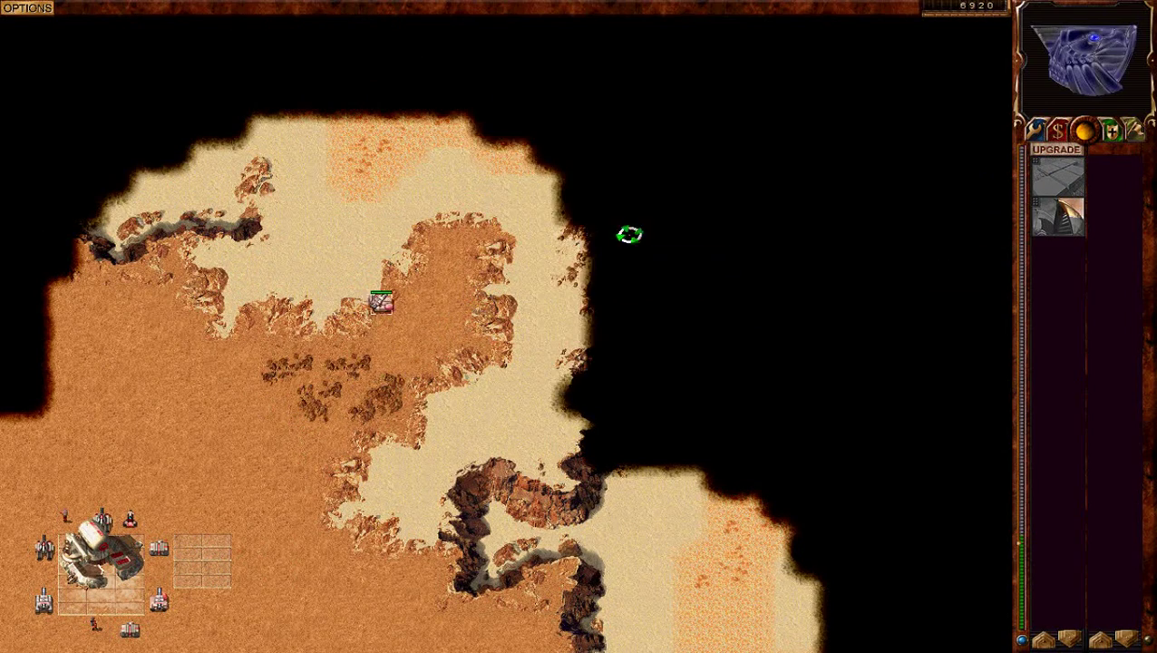
pyautogui.click(508, 191)
pyautogui.press('Up')
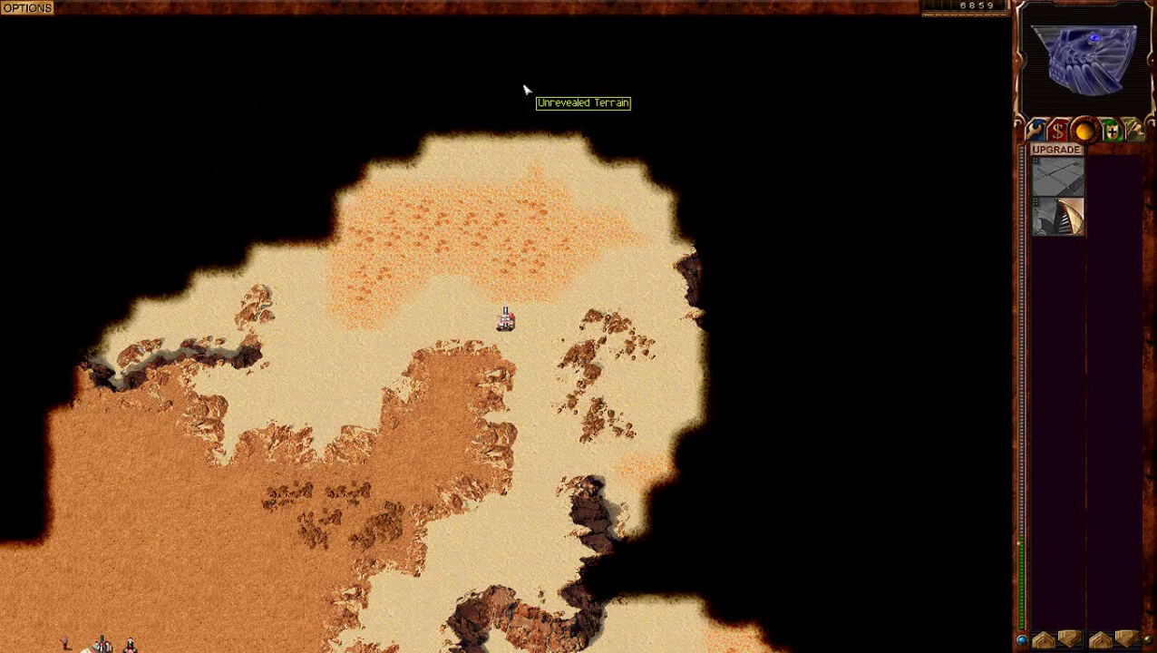
pyautogui.click(406, 345)
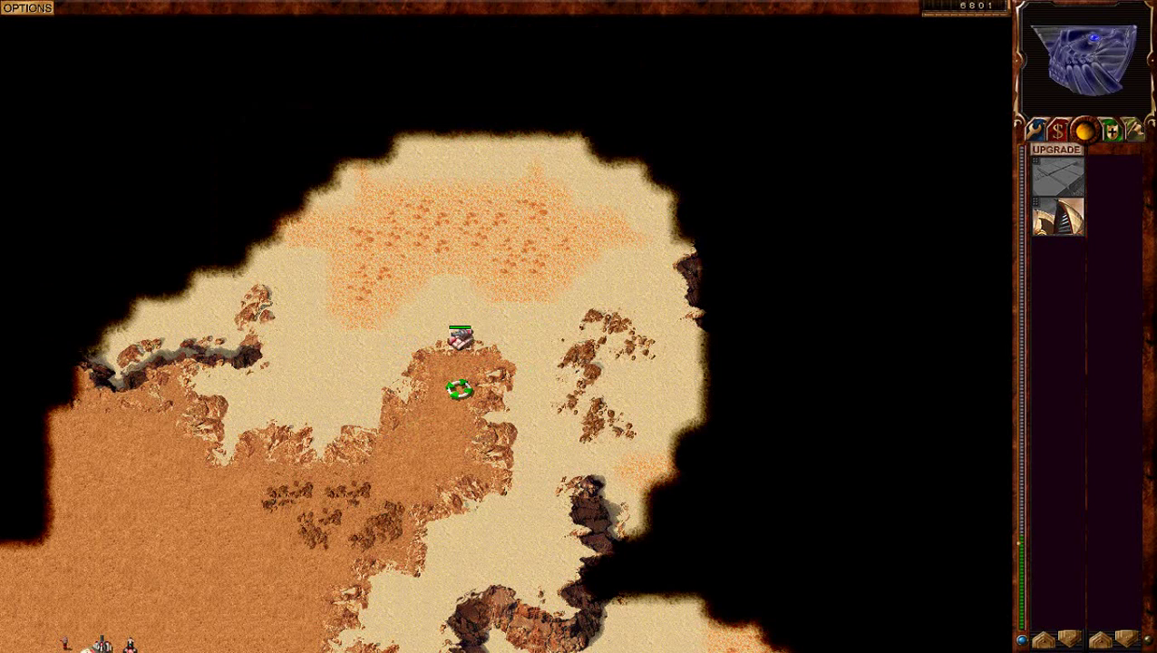
pyautogui.click(453, 455)
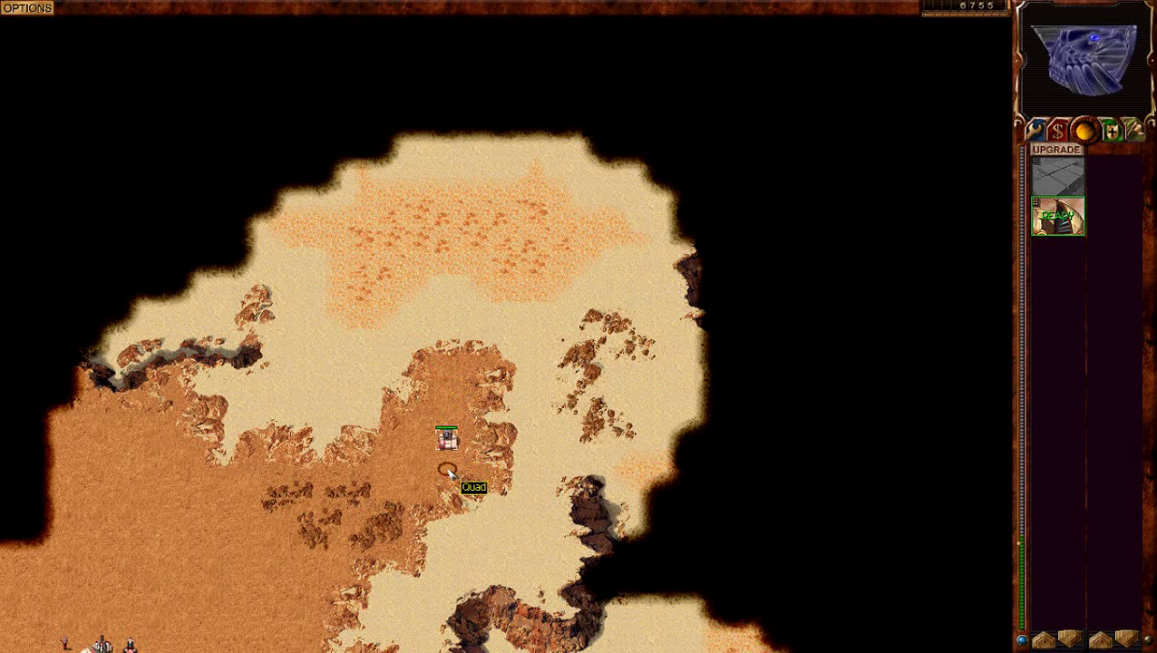
# Step: Reselect the quad and make short moves with it around the northern rock outcrop
pyautogui.rightClick(470, 458)
pyautogui.moveTo(490, 513); pyautogui.dragTo(472, 484)
pyautogui.rightClick(451, 461)
pyautogui.click(413, 418)
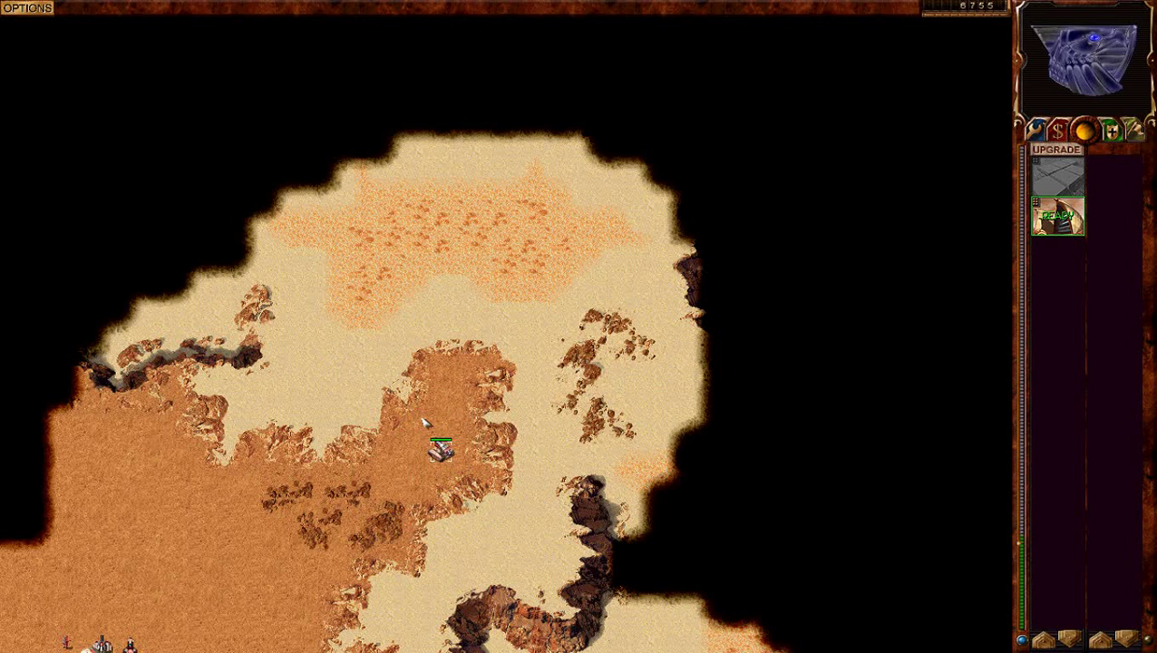
pyautogui.click(453, 475)
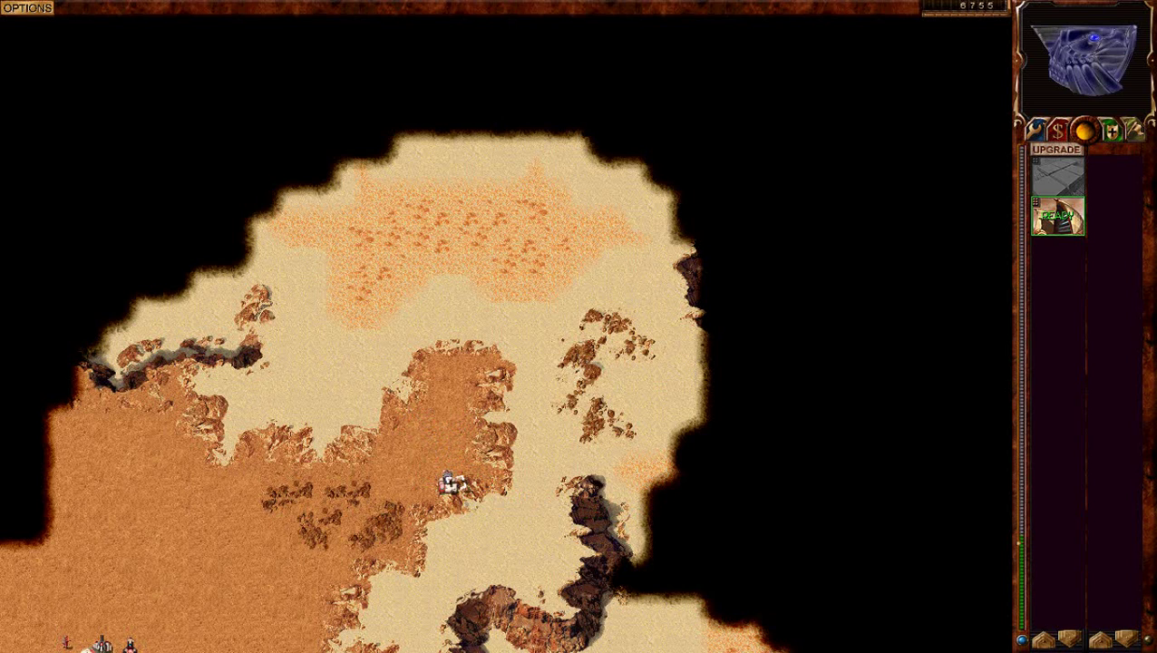
# Step: Drive the quad off the rock outcrop and eastward across the sand past the scattered boulders
pyautogui.click(452, 483)
pyautogui.click(520, 448)
pyautogui.click(517, 327)
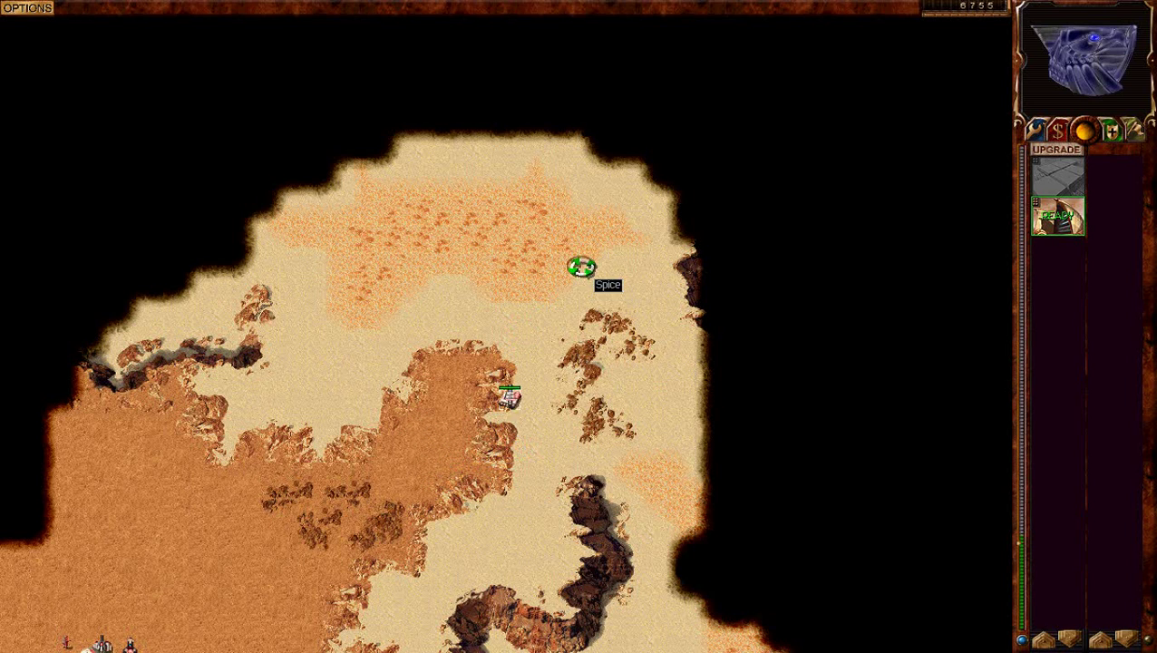
pyautogui.click(666, 396)
pyautogui.rightClick(677, 423)
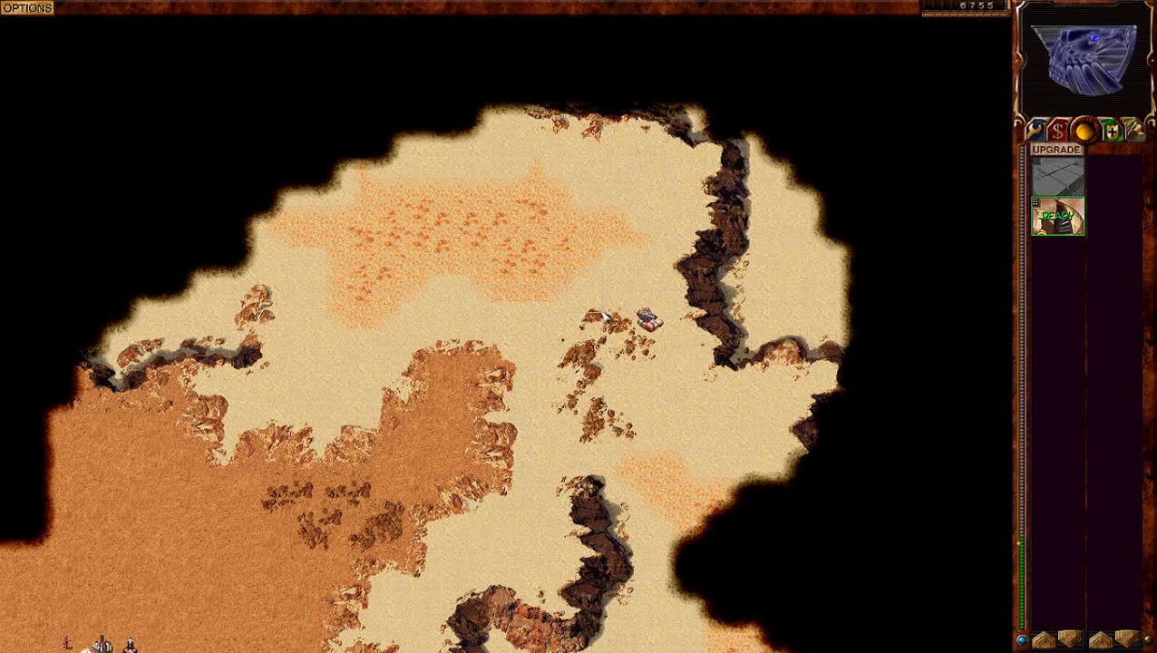
pyautogui.click(739, 489)
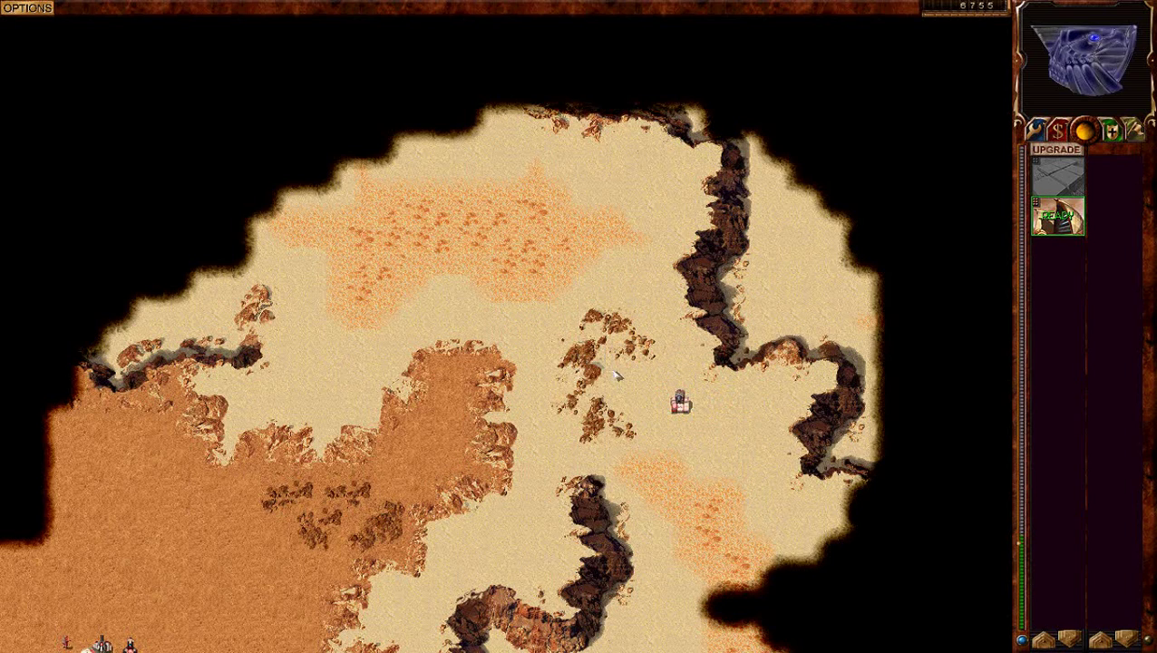
# Step: Scout with the quad south along the eastern spice field, then around the cliffs to the northeastern spice field
pyautogui.click(681, 402)
pyautogui.click(755, 526)
pyautogui.click(878, 402)
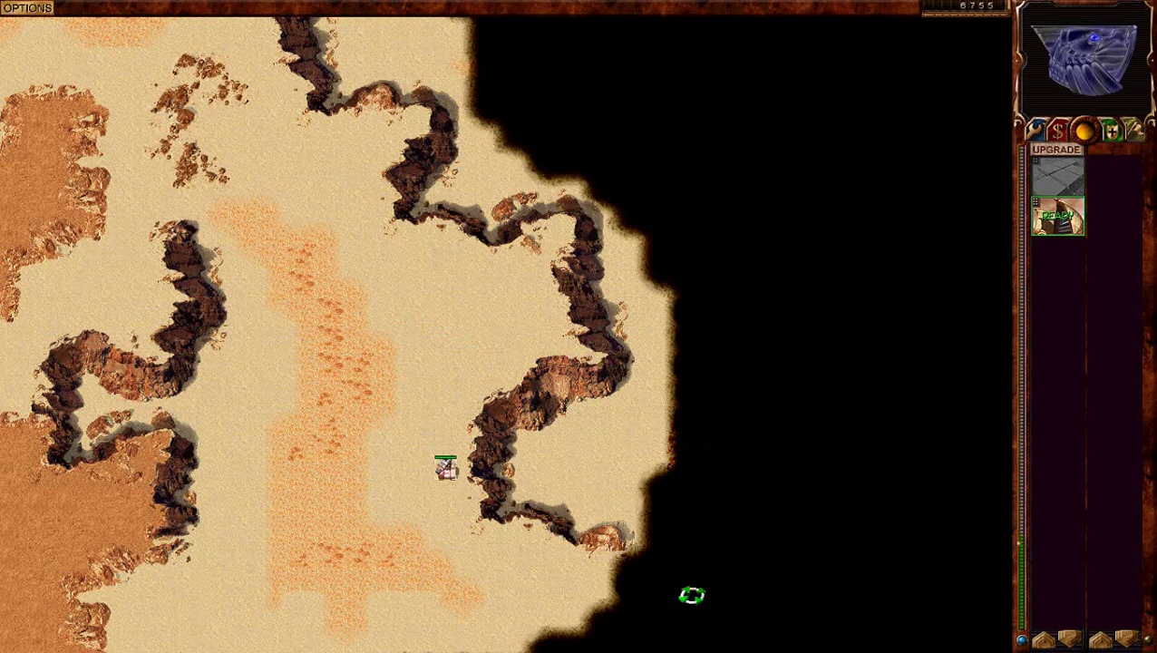
pyautogui.click(664, 145)
pyautogui.moveTo(608, 5)
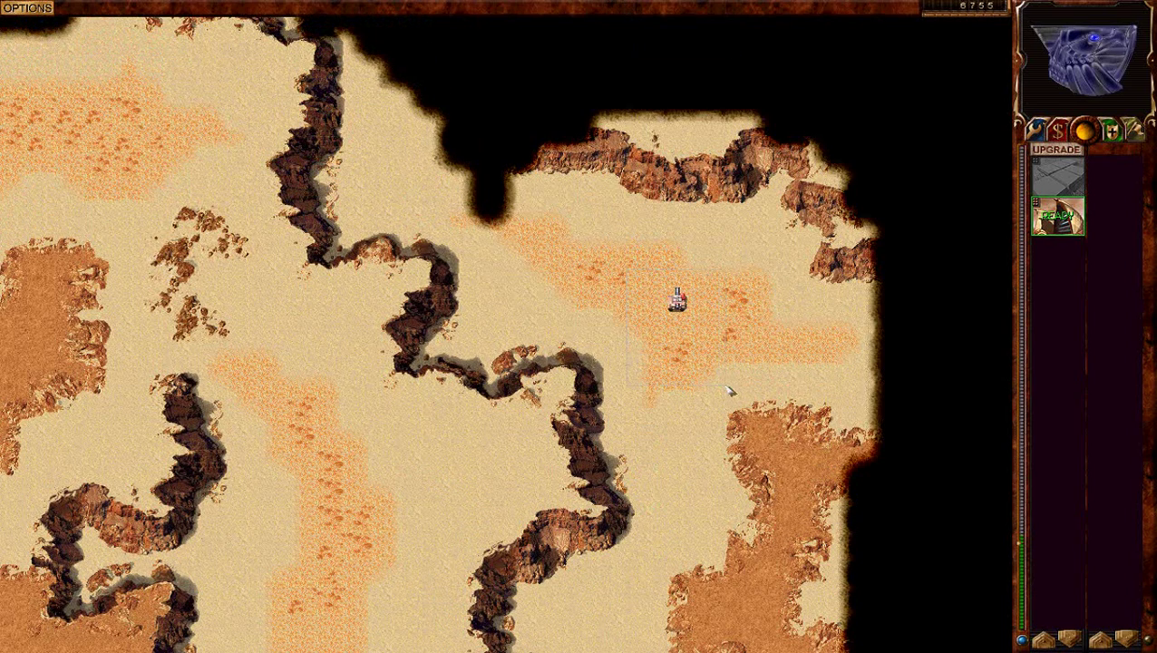
pyautogui.click(750, 255)
pyautogui.moveTo(793, 4)
pyautogui.click(770, 349)
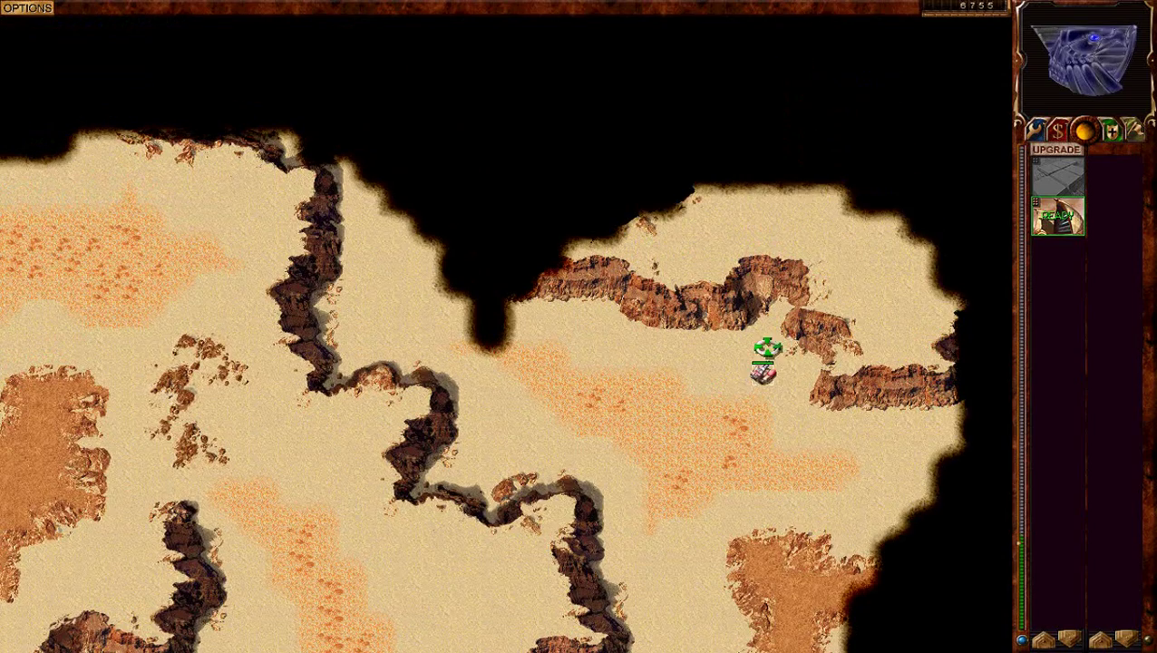
# Step: Send the quad east along the cliff into unrevealed terrain and on south past the rock plateau
pyautogui.click(850, 481)
pyautogui.moveTo(1154, 476)
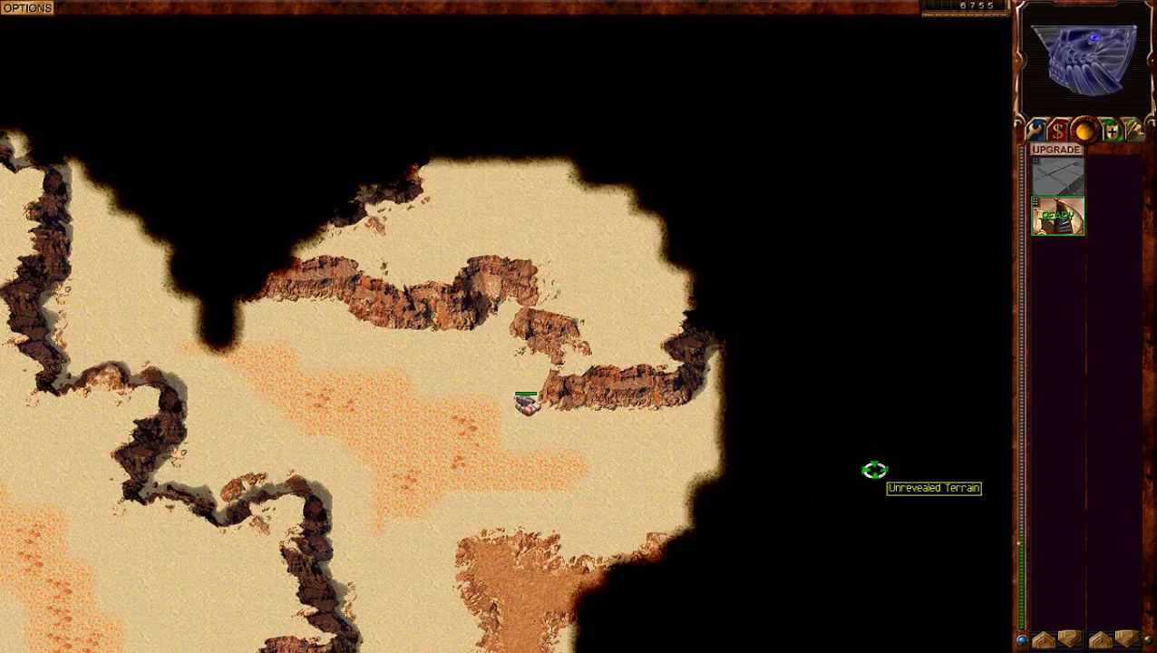
pyautogui.click(774, 452)
pyautogui.moveTo(767, 646)
pyautogui.click(718, 548)
pyautogui.moveTo(626, 647)
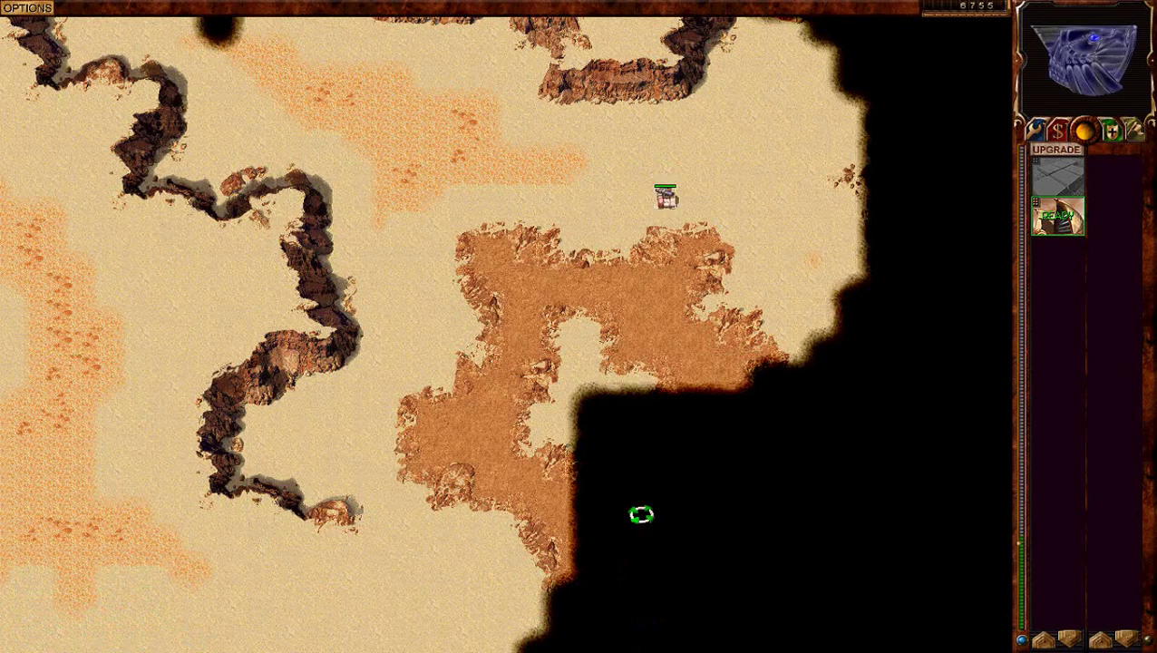
# Step: Abort the practice mission, dismiss the game results and leave the practice game setup for the main menu
pyautogui.rightClick(234, 120)
pyautogui.press('Up')
pyautogui.press('Escape')
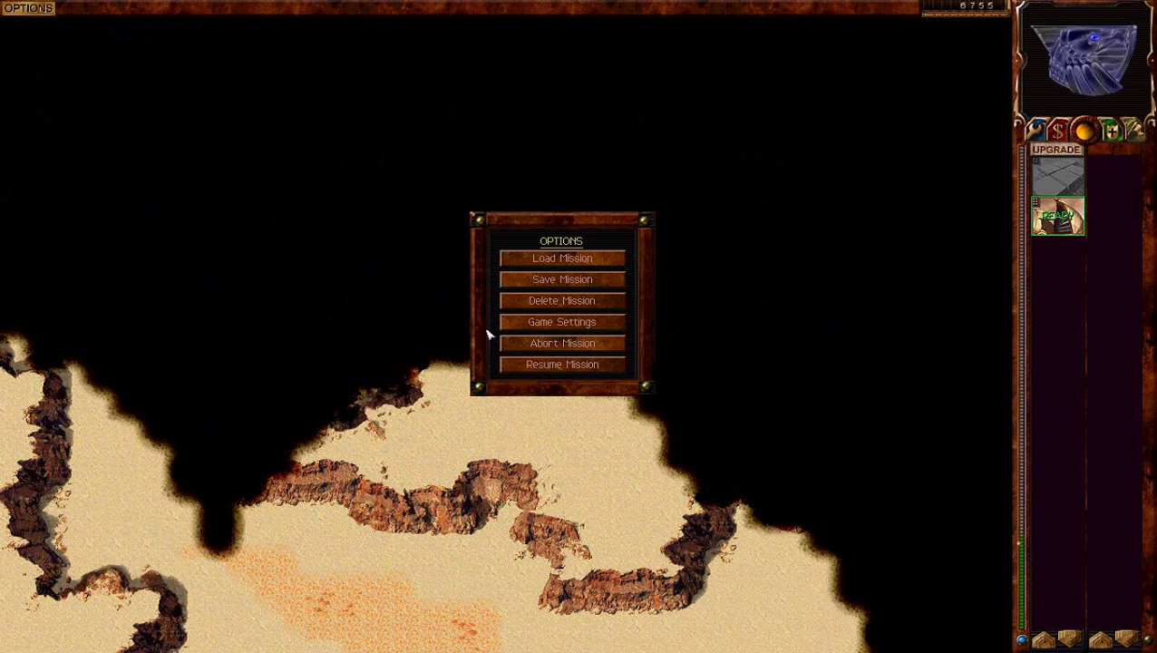
pyautogui.click(544, 343)
pyautogui.click(479, 368)
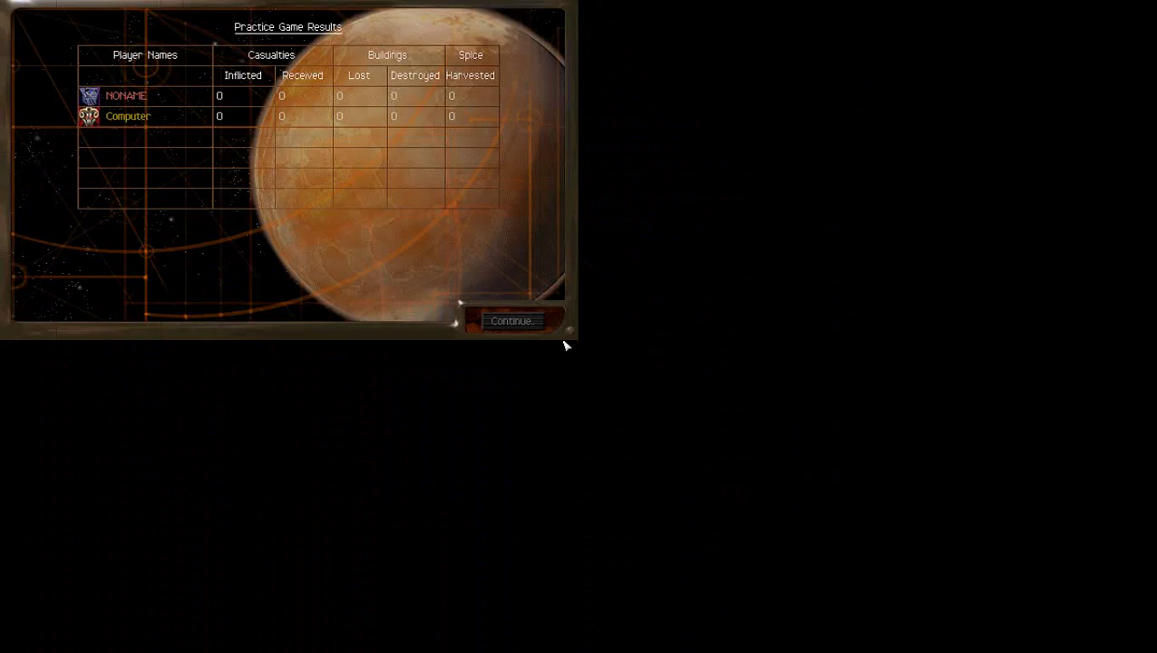
pyautogui.click(510, 321)
pyautogui.click(573, 480)
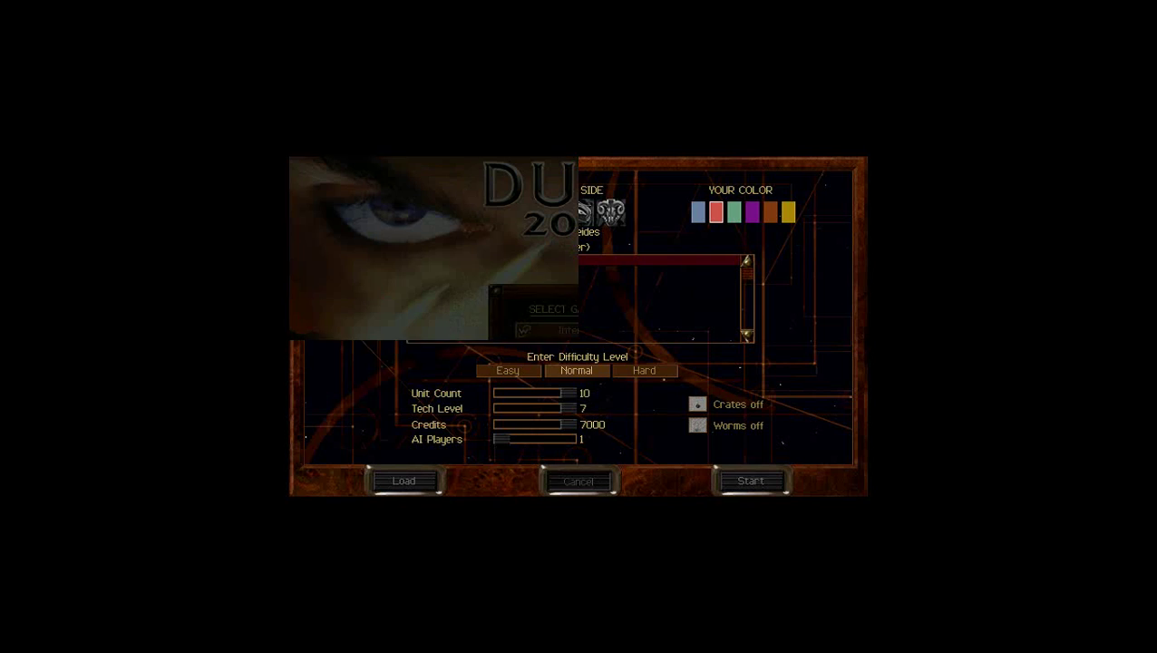
pyautogui.click(569, 416)
# Step: Check the 8 Bit and 16 Bit graphics options, close the game options and exit Dune 2000
pyautogui.click(576, 420)
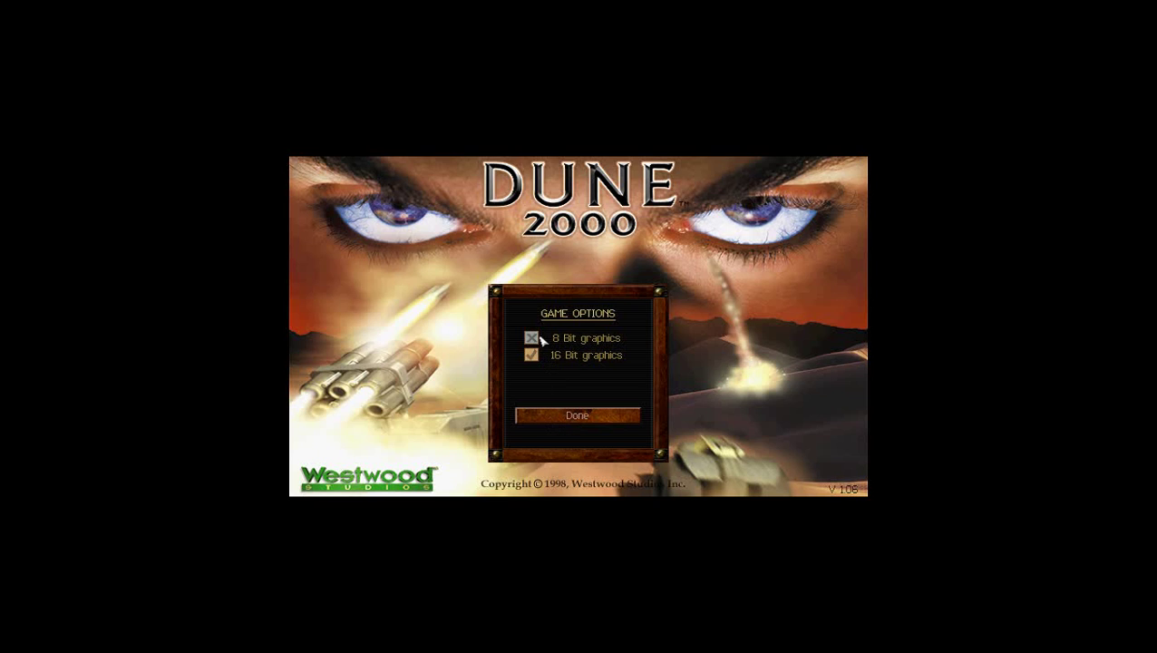
pyautogui.click(580, 420)
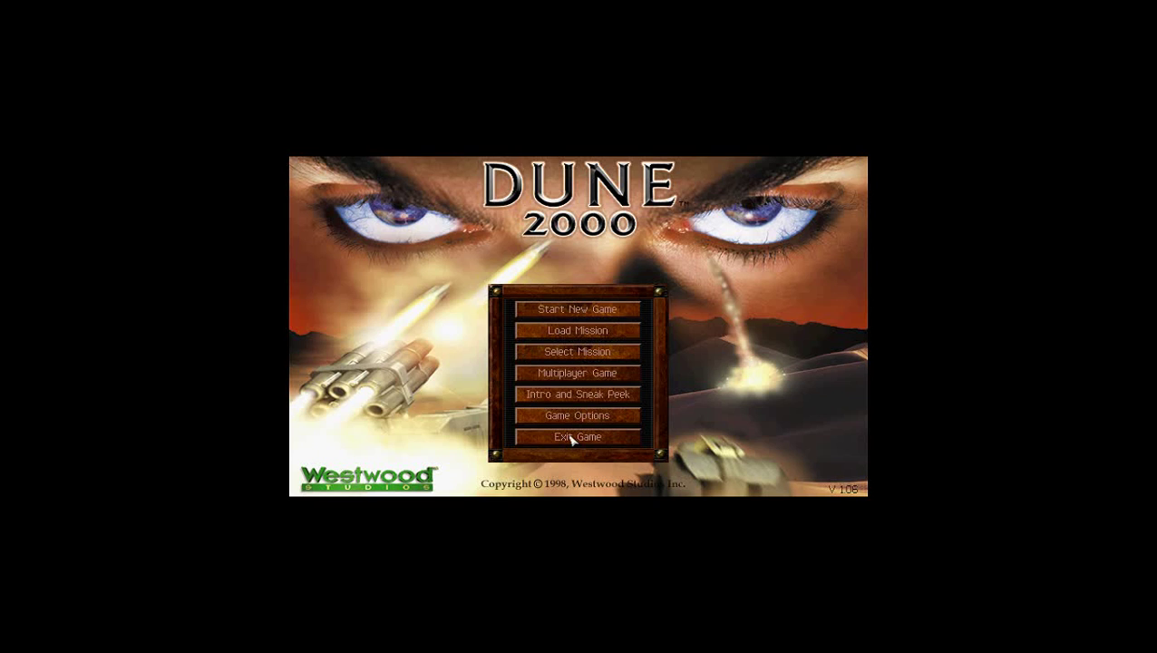
pyautogui.click(570, 439)
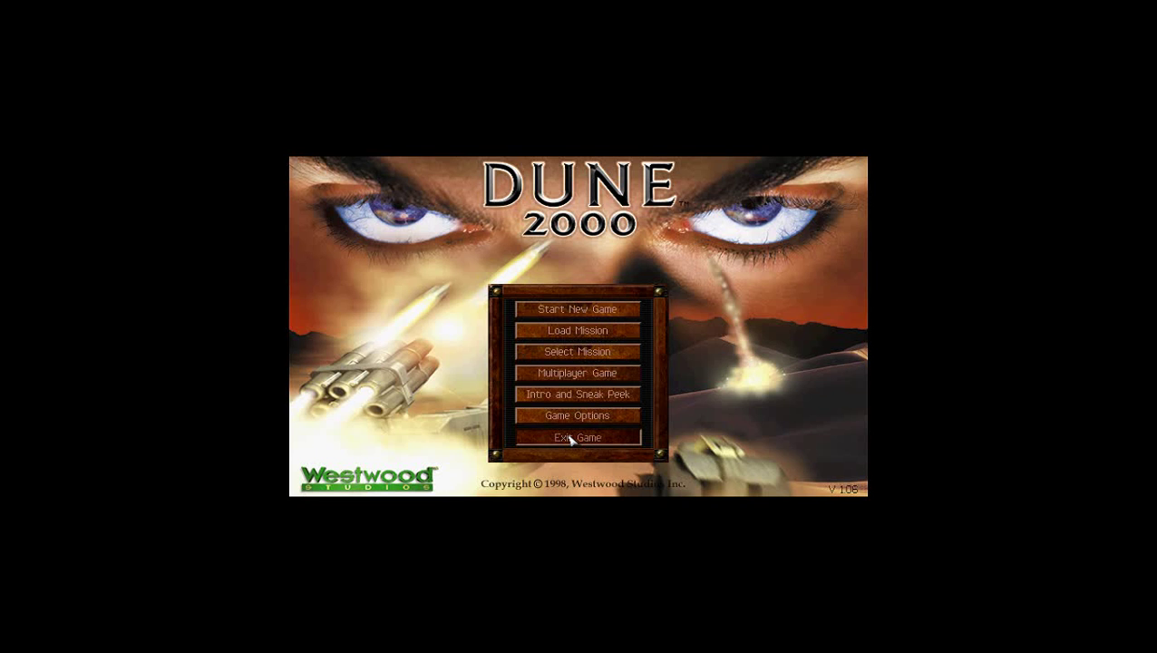